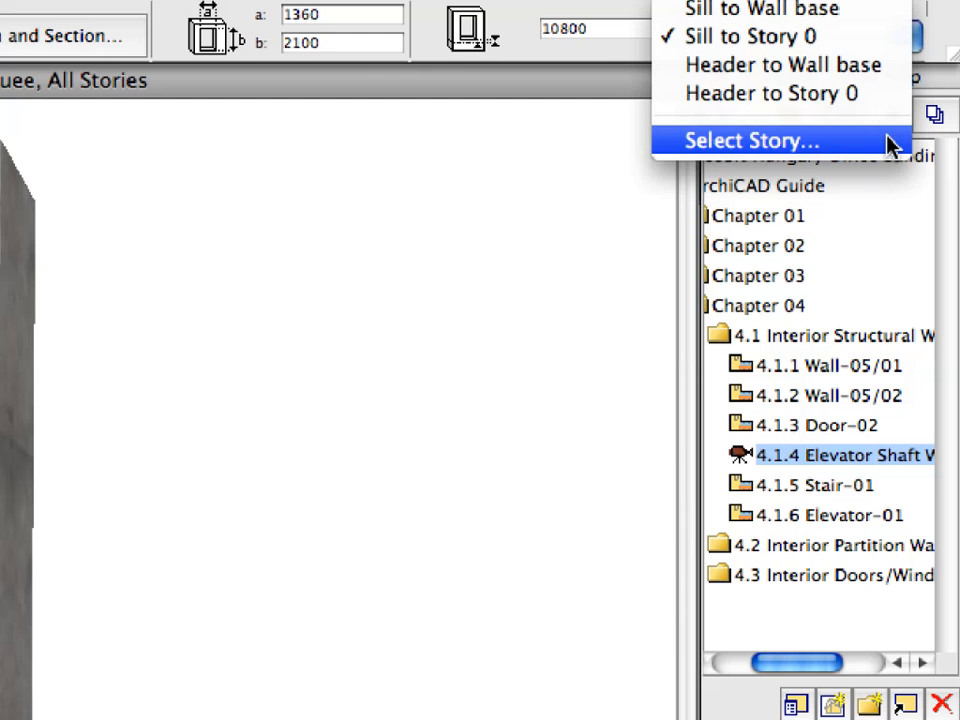
# - Anchor the selected door's sill to the 3. Third Floor story
pyautogui.click(891, 145)
pyautogui.click(405, 211)
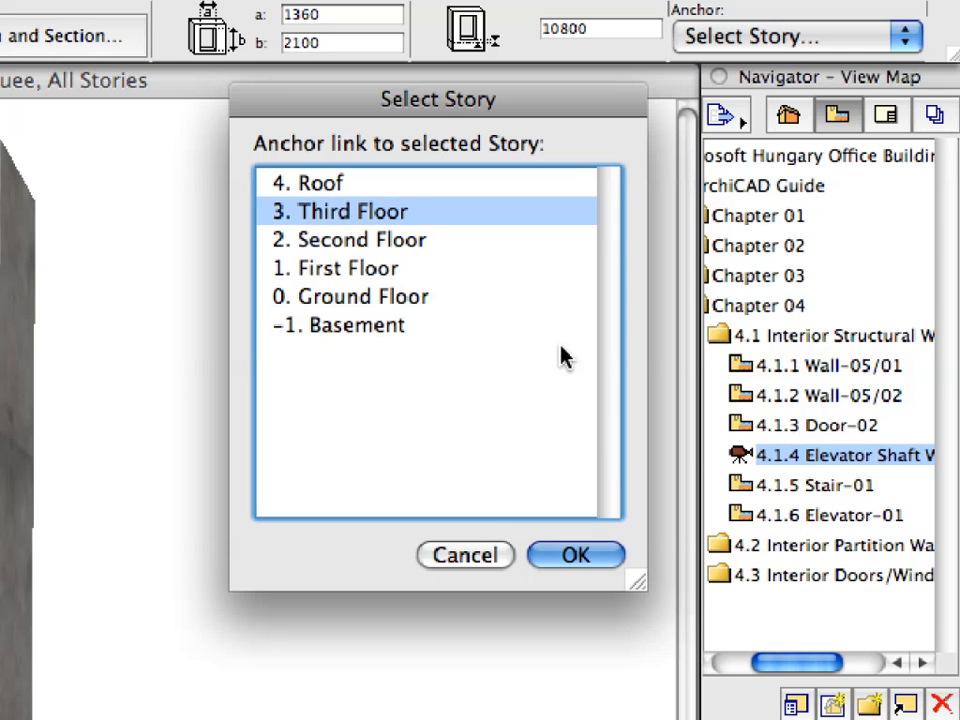
pyautogui.click(613, 566)
# - Open the 4.1.5 Stair-01 view and activate the Stair tool with the Stair-01 favorite
pyautogui.click(782, 490)
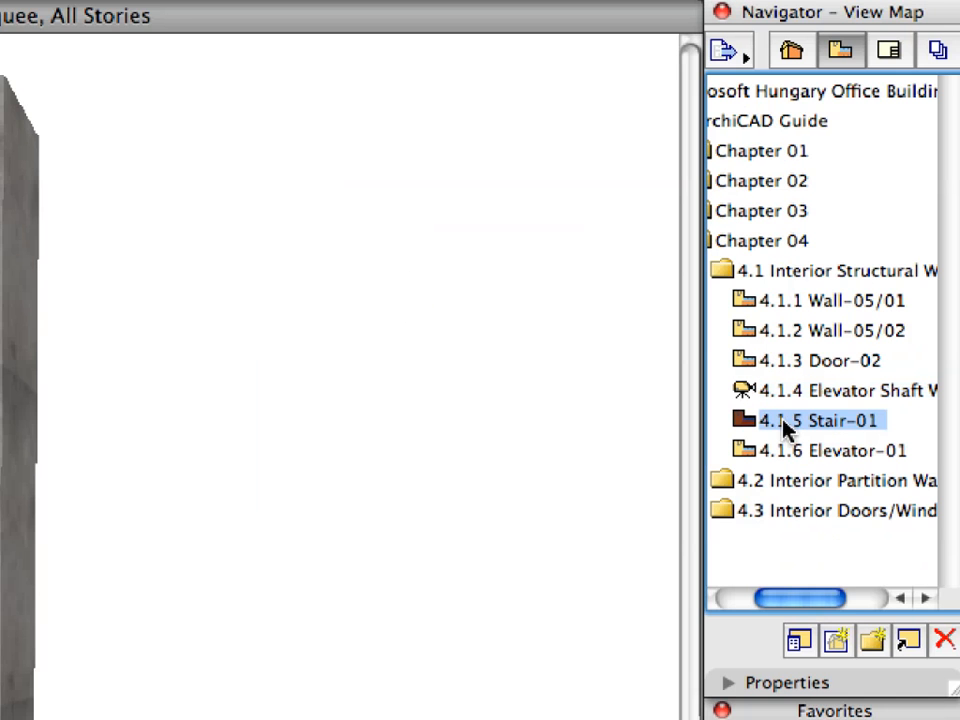
pyautogui.doubleClick(745, 424)
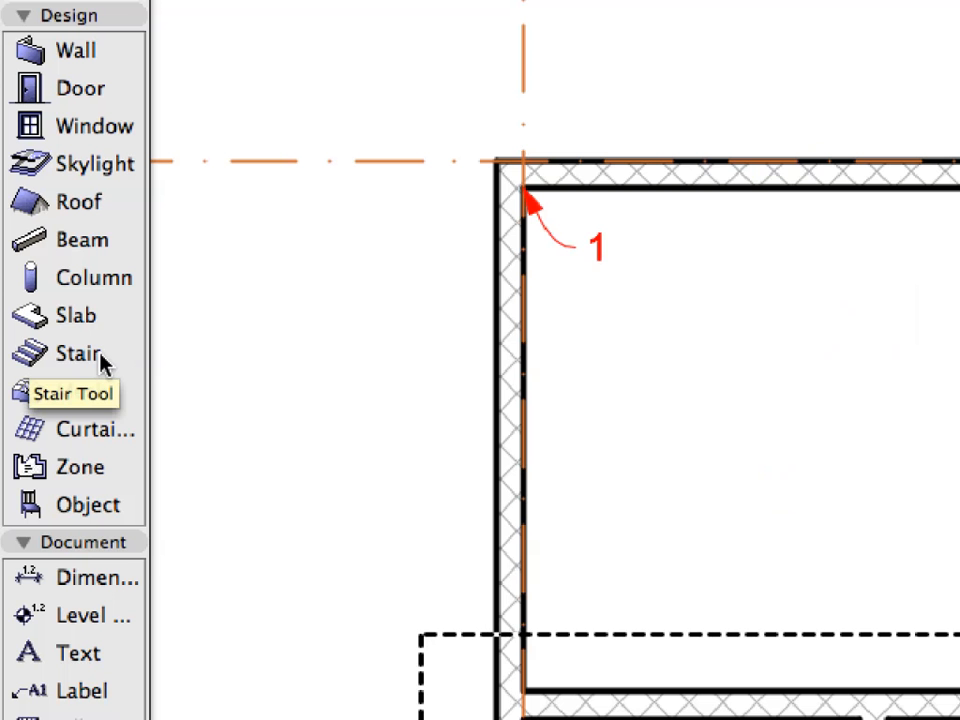
pyautogui.click(103, 362)
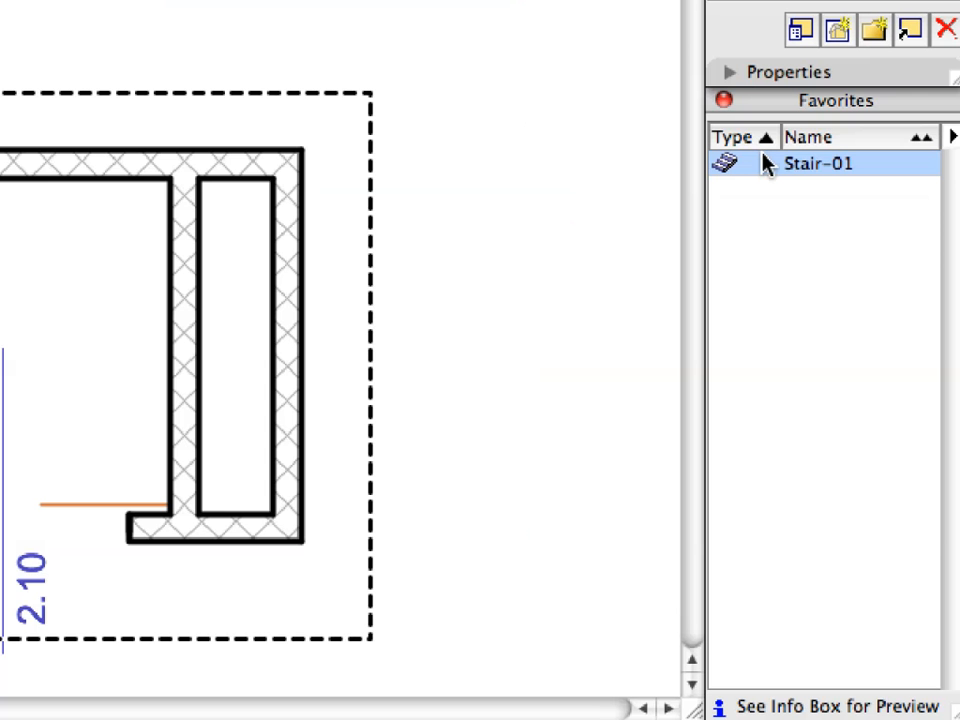
pyautogui.click(766, 168)
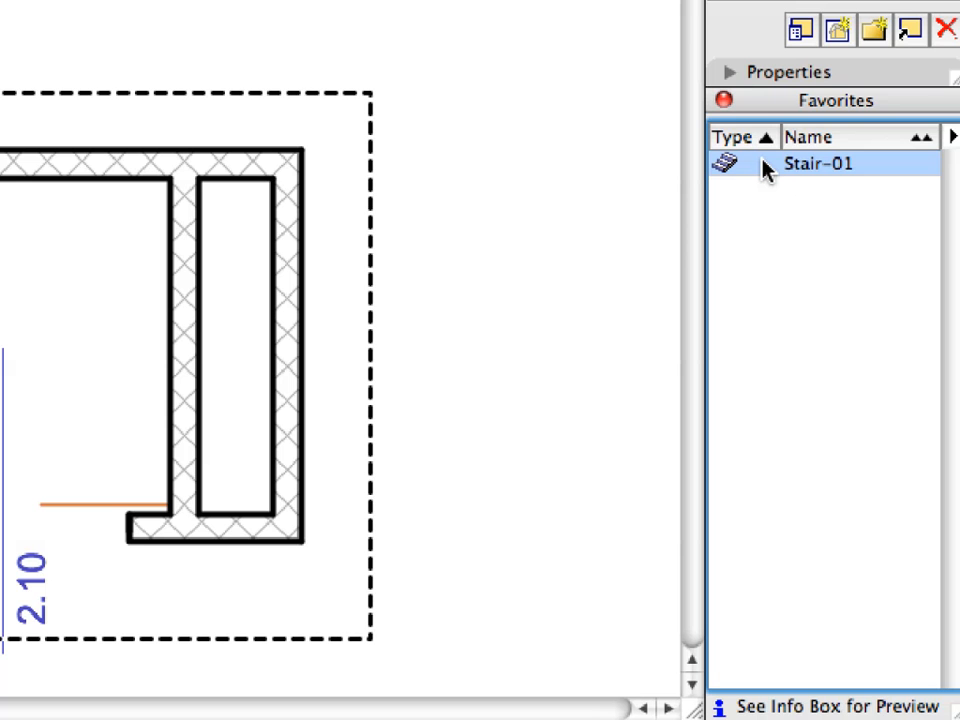
# - Remove the marquee around the elevator shaft area on the floor plan
pyautogui.rightClick(269, 40)
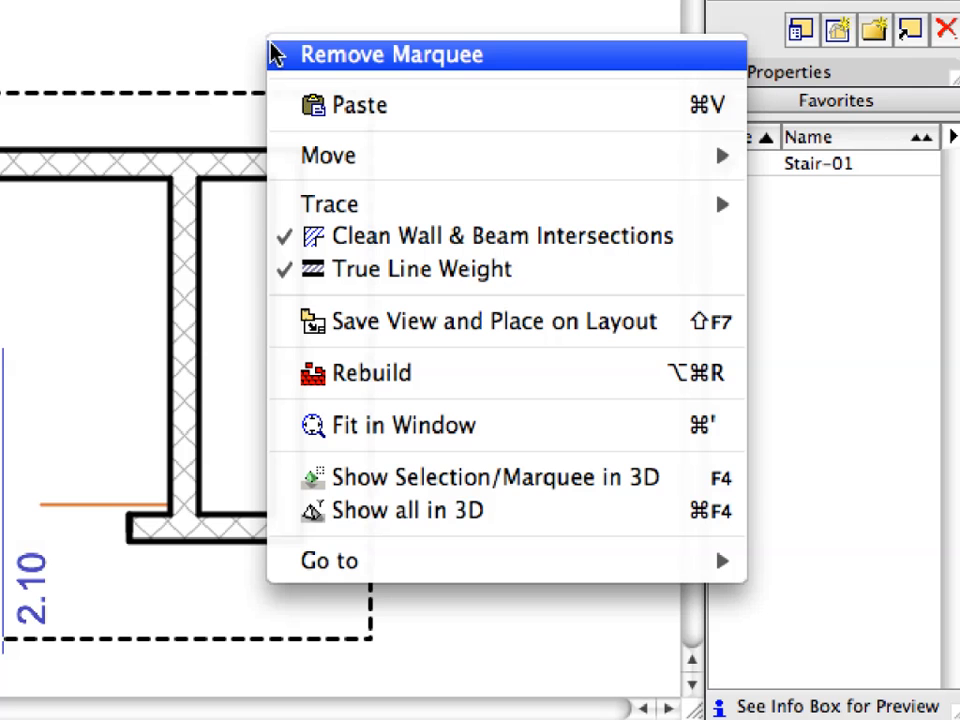
pyautogui.click(520, 57)
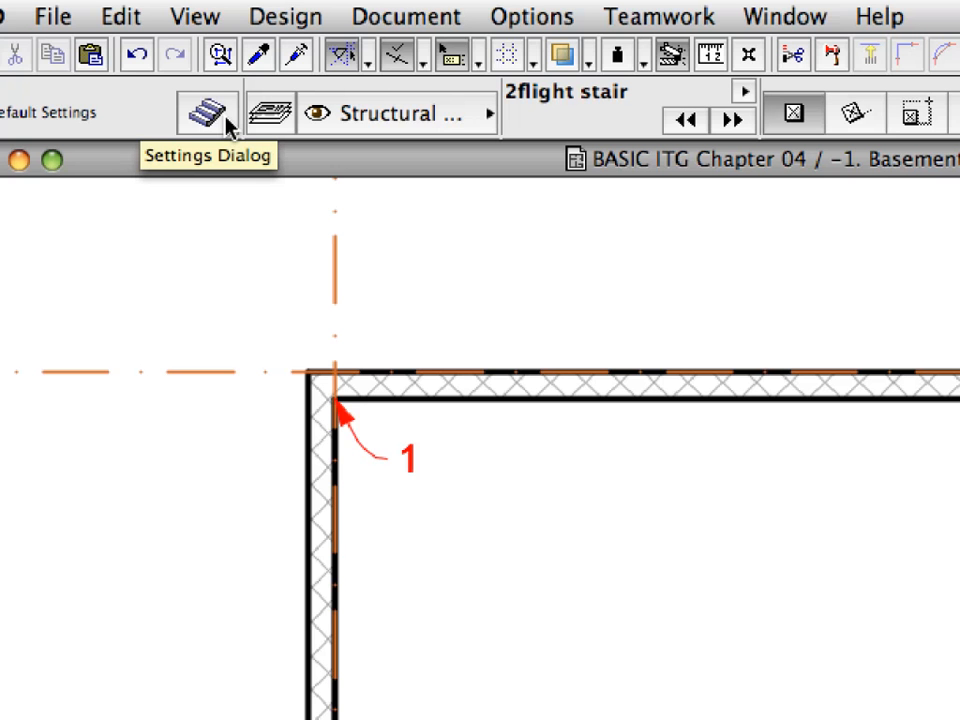
# - Open the stair default settings and view the 2flight stair in the plan, elevation, wireframe and shaded previews
pyautogui.click(210, 115)
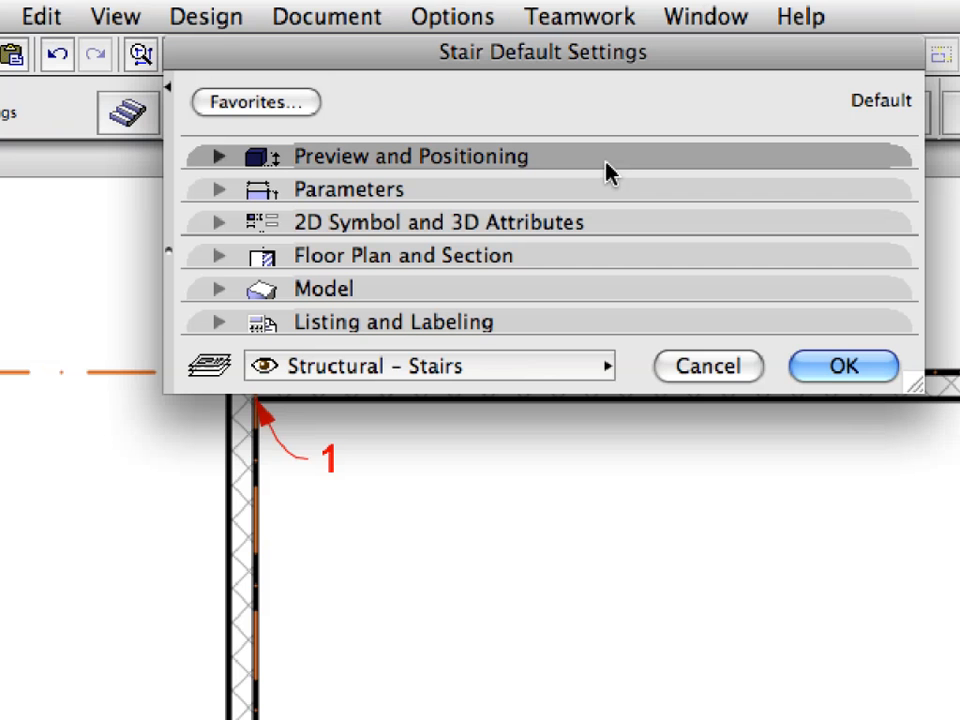
pyautogui.click(606, 162)
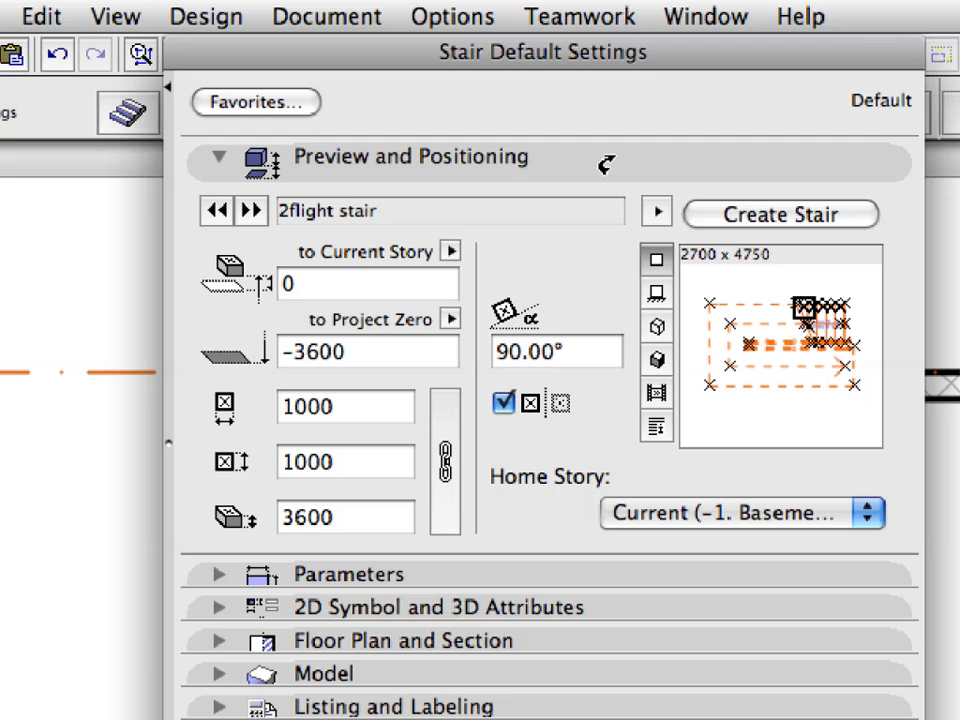
pyautogui.click(658, 292)
pyautogui.click(660, 326)
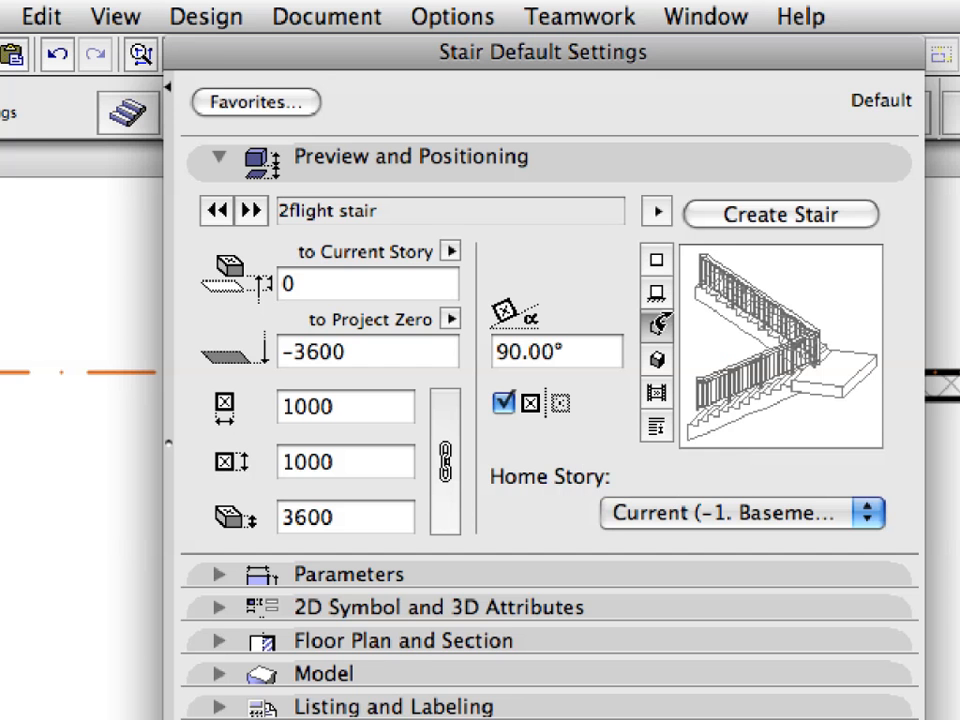
pyautogui.click(658, 357)
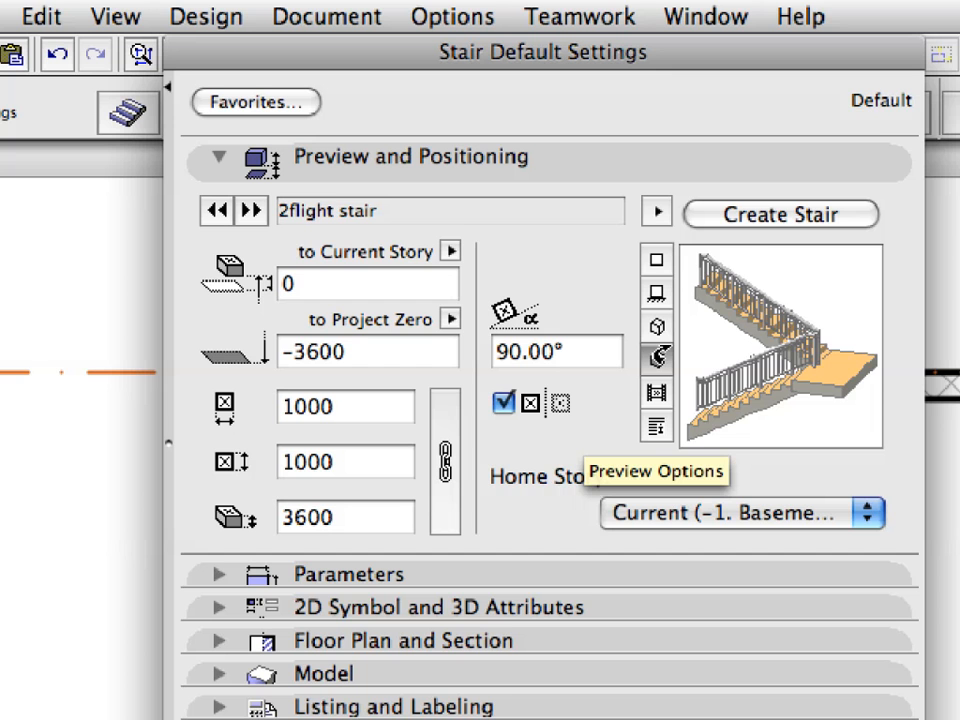
pyautogui.click(657, 261)
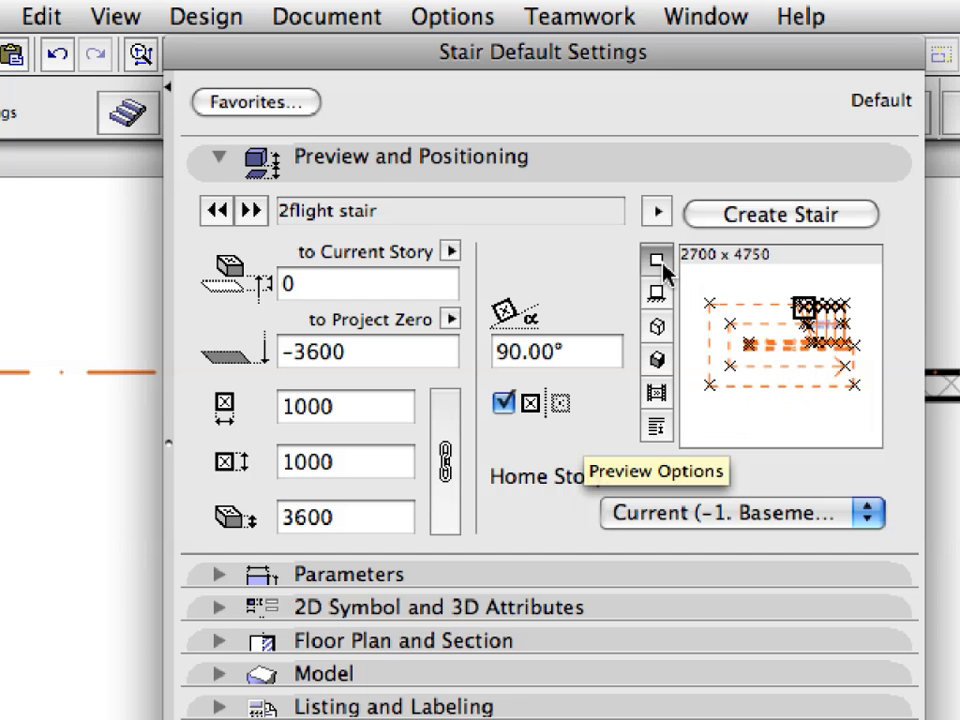
pyautogui.click(585, 157)
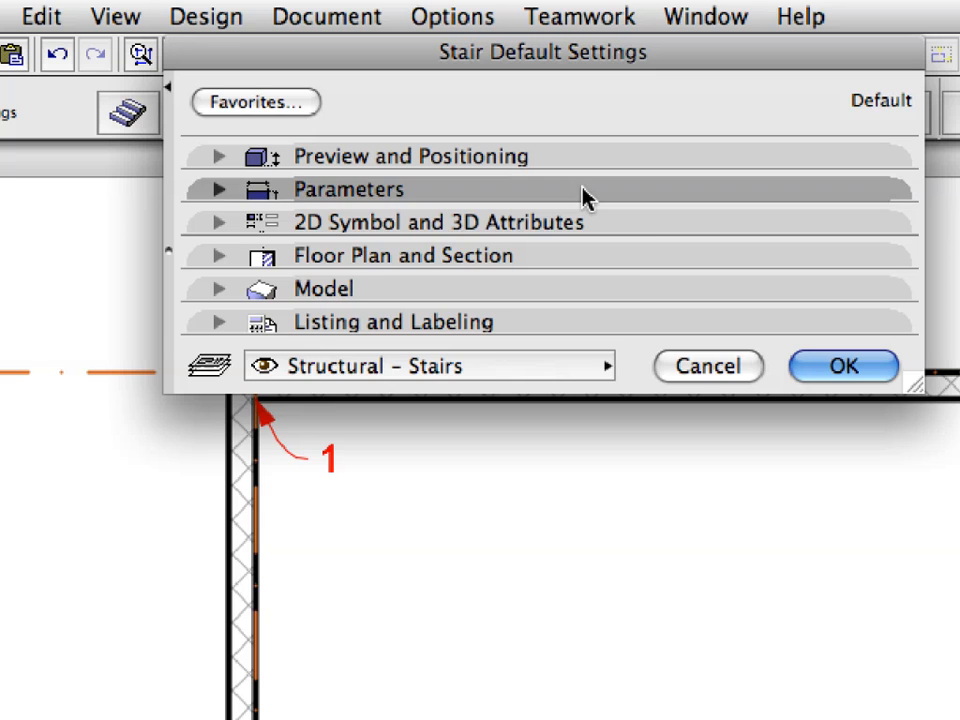
# - Look through the stair's parameter list, then return to its shaded 3D preview
pyautogui.click(585, 190)
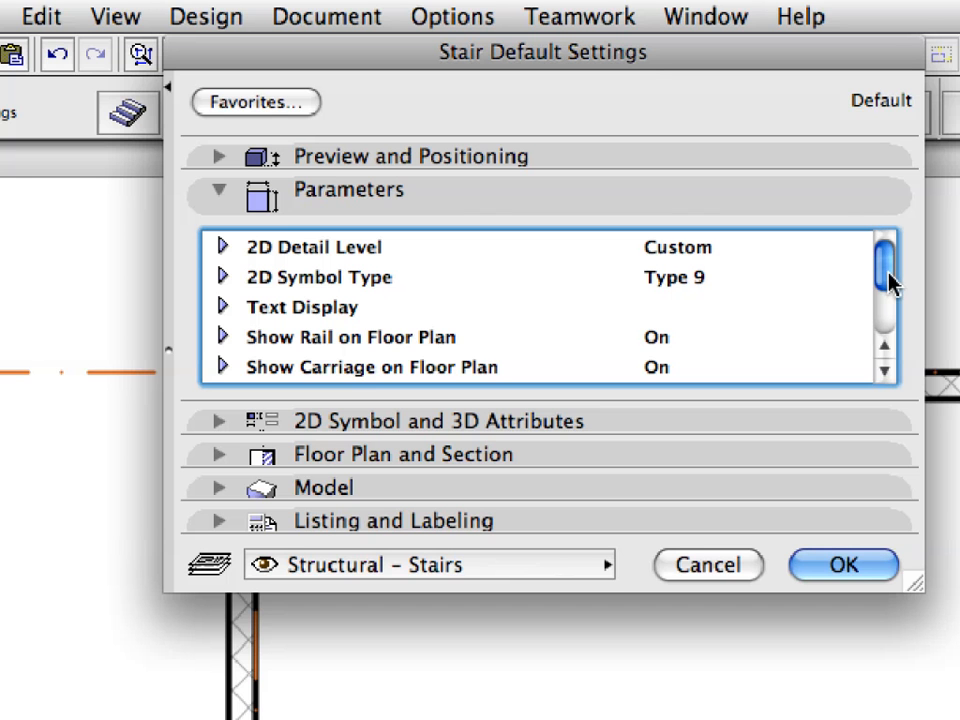
pyautogui.moveTo(889, 274); pyautogui.dragTo(889, 313)
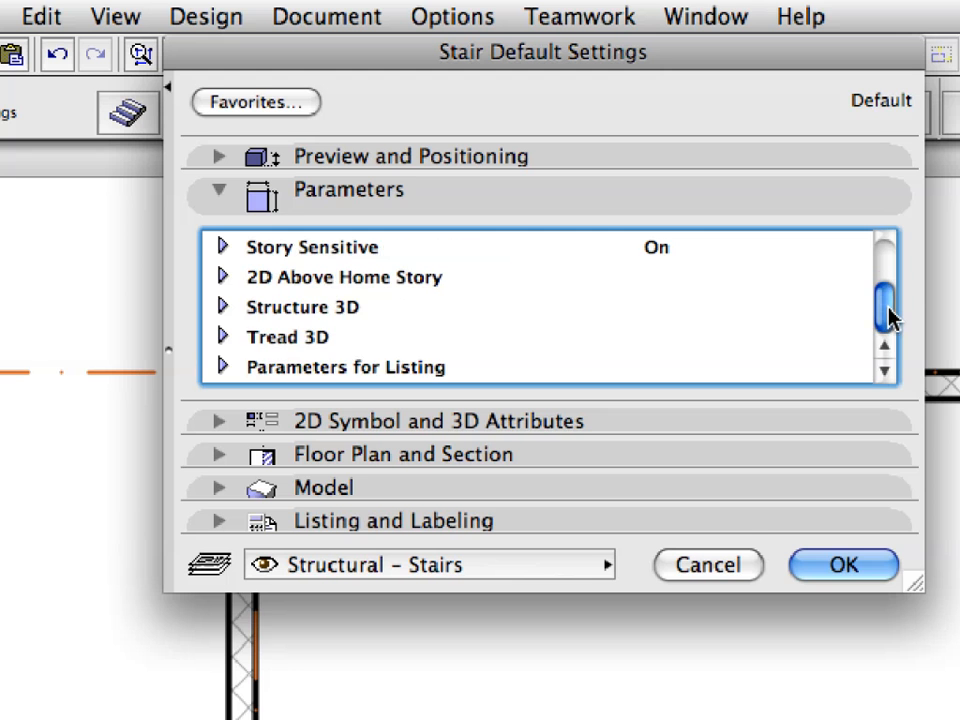
pyautogui.click(695, 200)
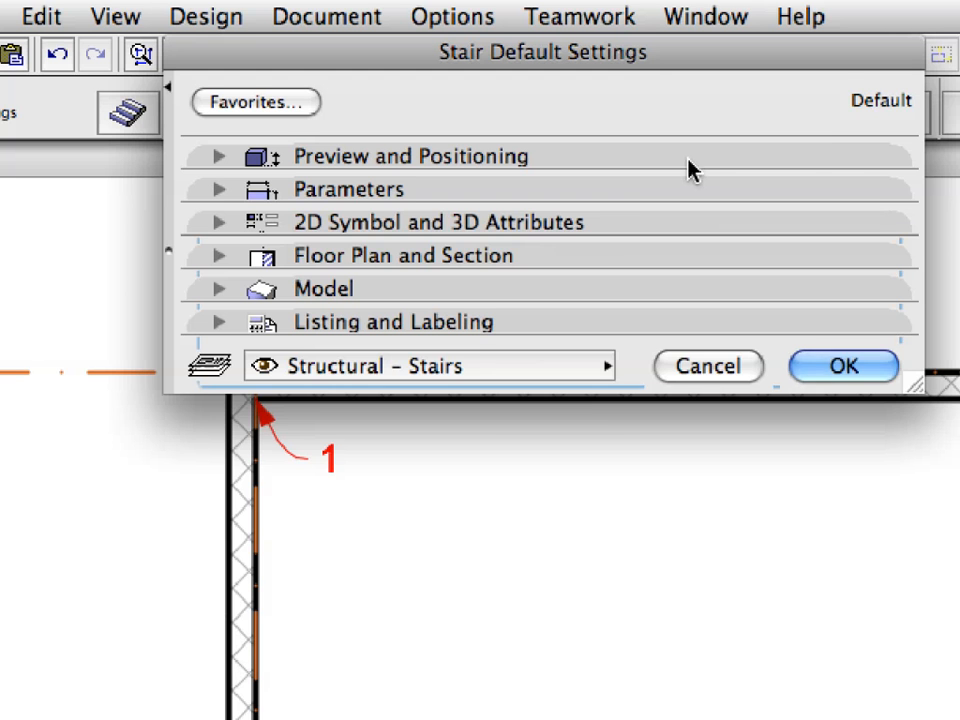
pyautogui.click(688, 166)
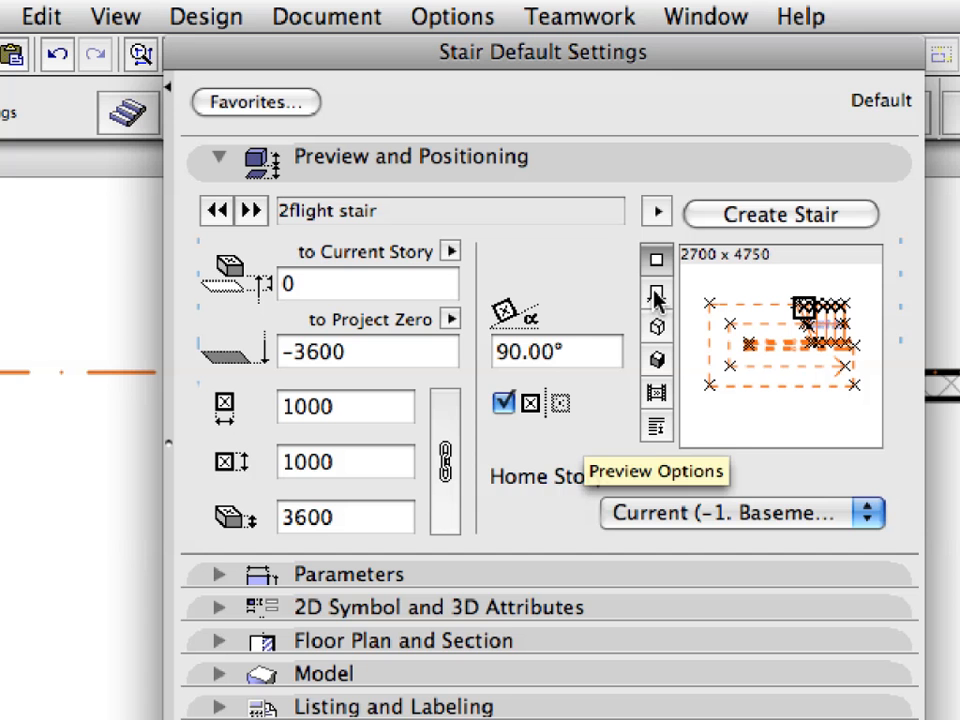
pyautogui.click(657, 359)
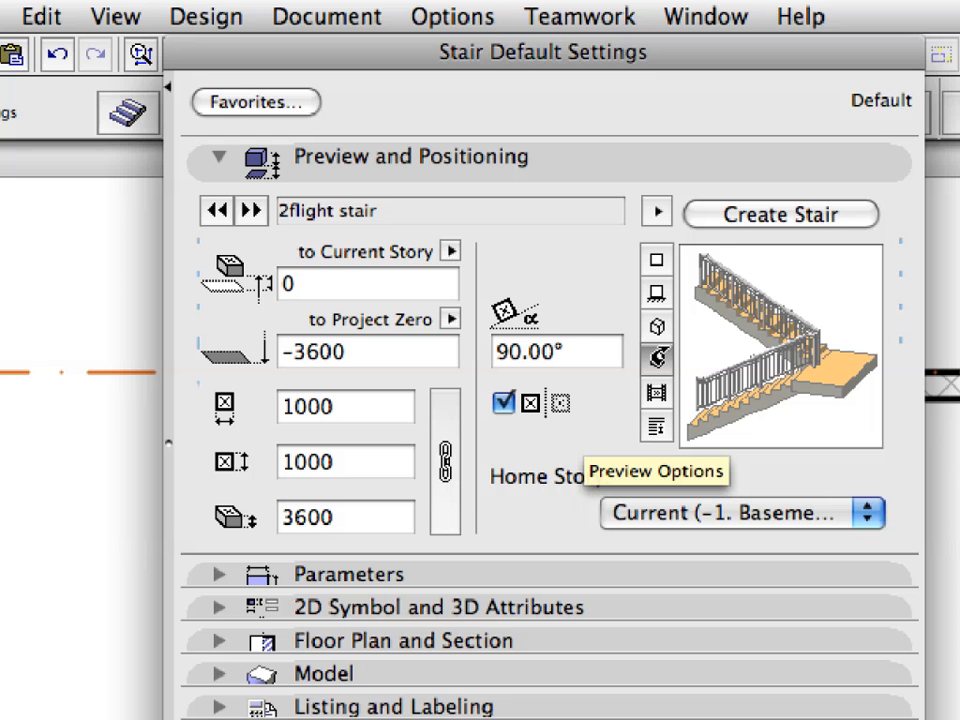
# - Start creating a custom stair of the straight type with winder turns at both ends
pyautogui.click(712, 226)
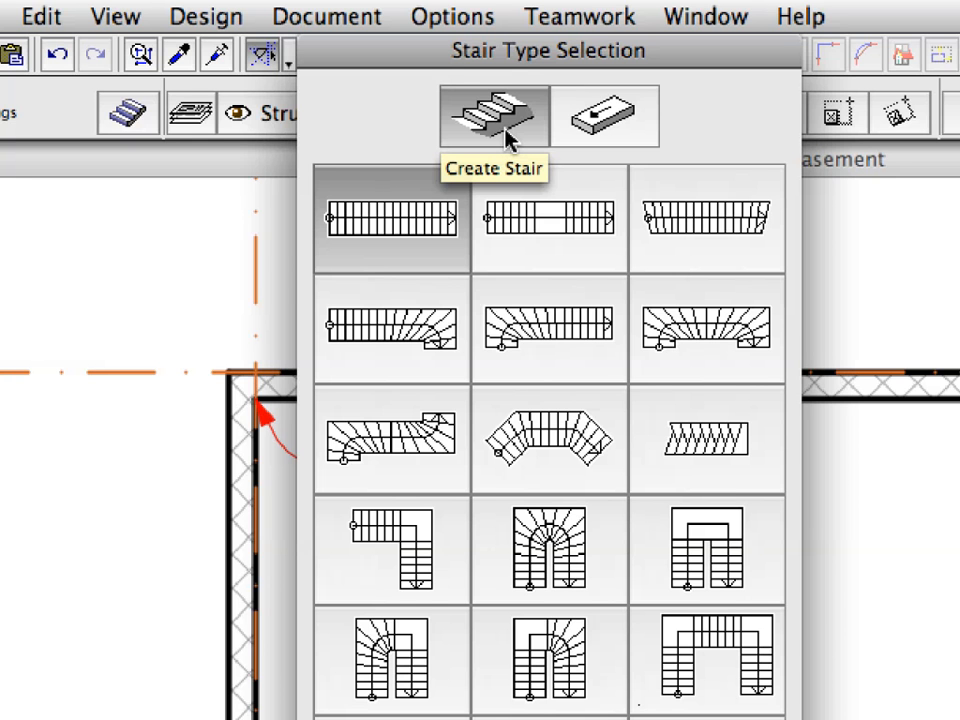
pyautogui.click(700, 333)
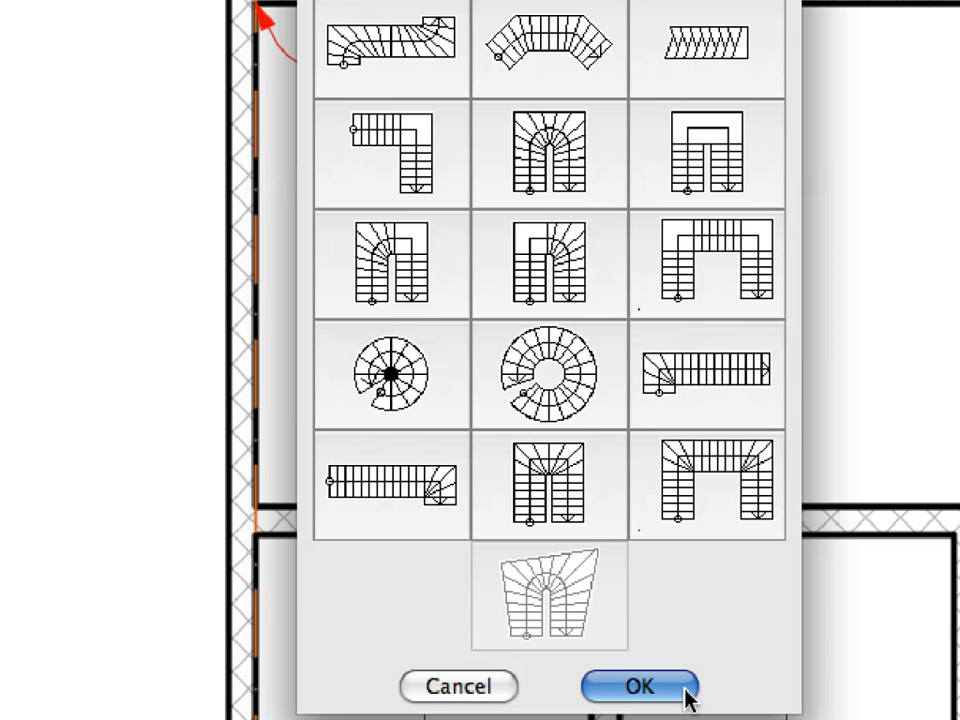
pyautogui.click(686, 690)
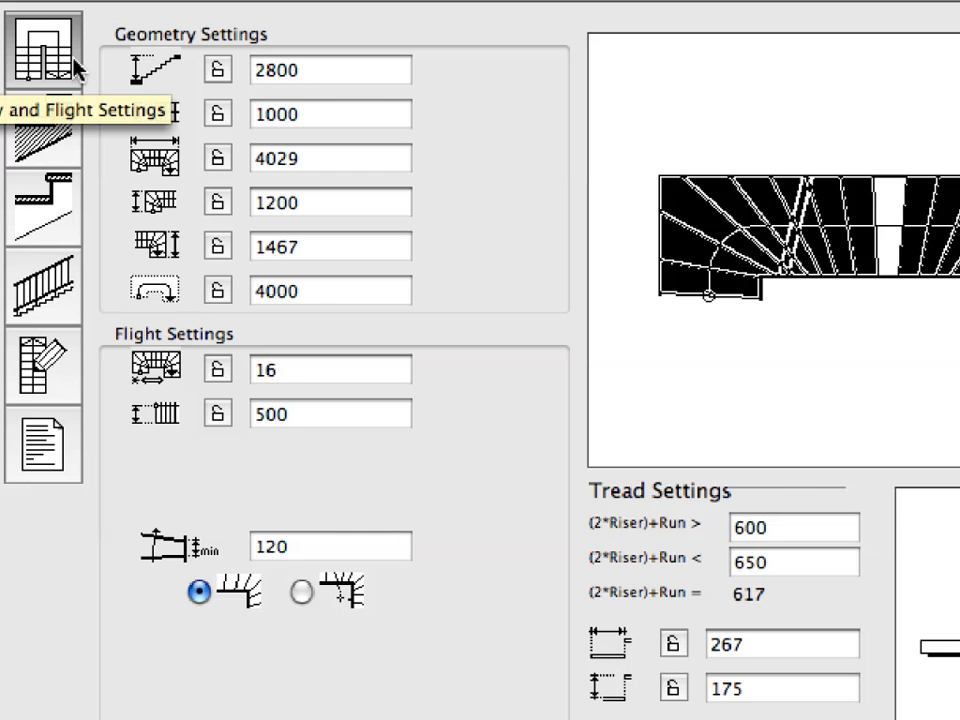
# - Examine the custom stair's structure, tread, railing and 2D symbol settings, then discard the stair
pyautogui.click(45, 128)
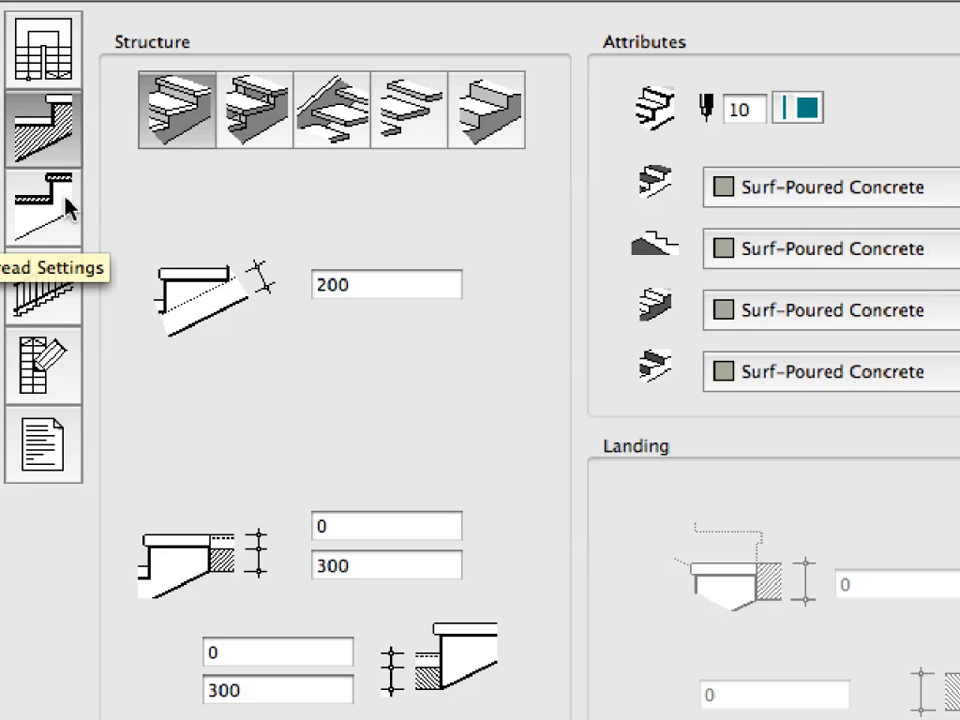
pyautogui.click(65, 198)
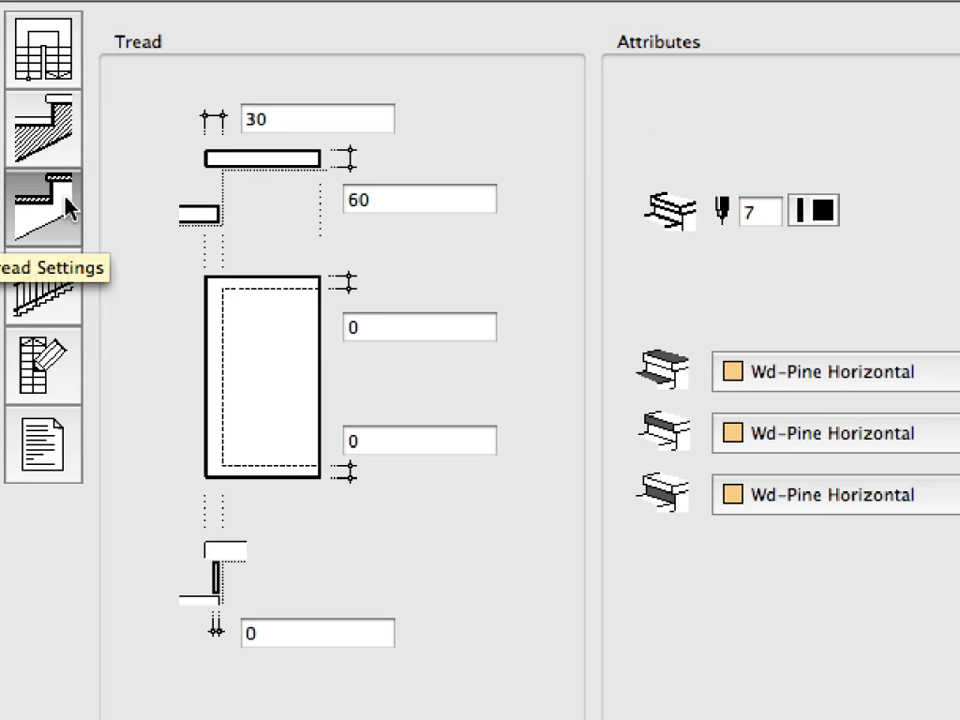
pyautogui.click(63, 282)
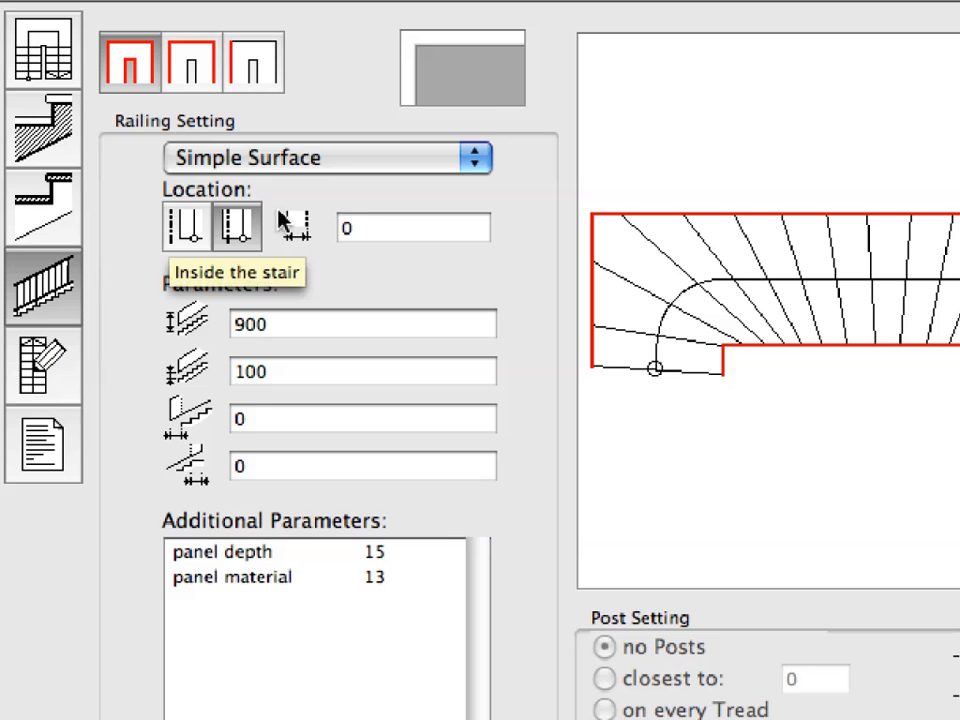
pyautogui.click(354, 167)
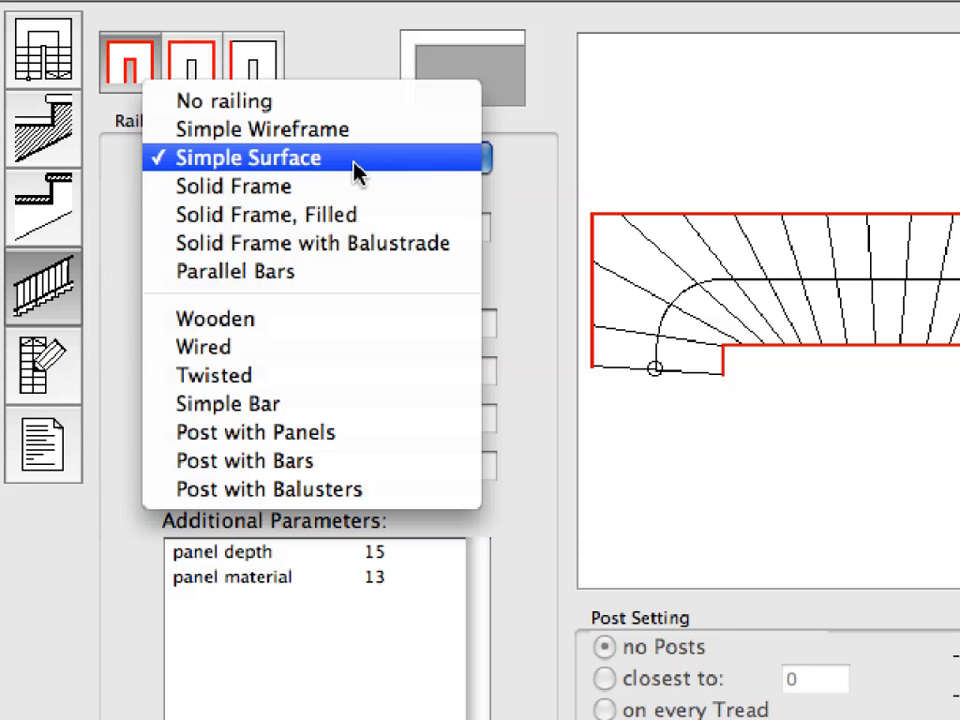
pyautogui.click(354, 167)
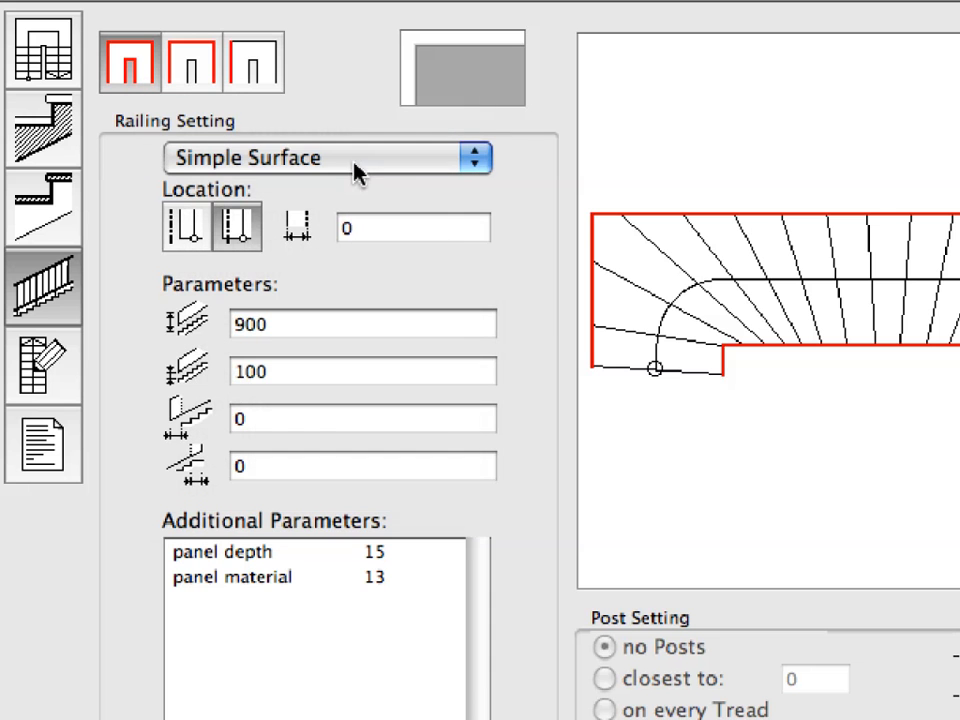
pyautogui.click(68, 358)
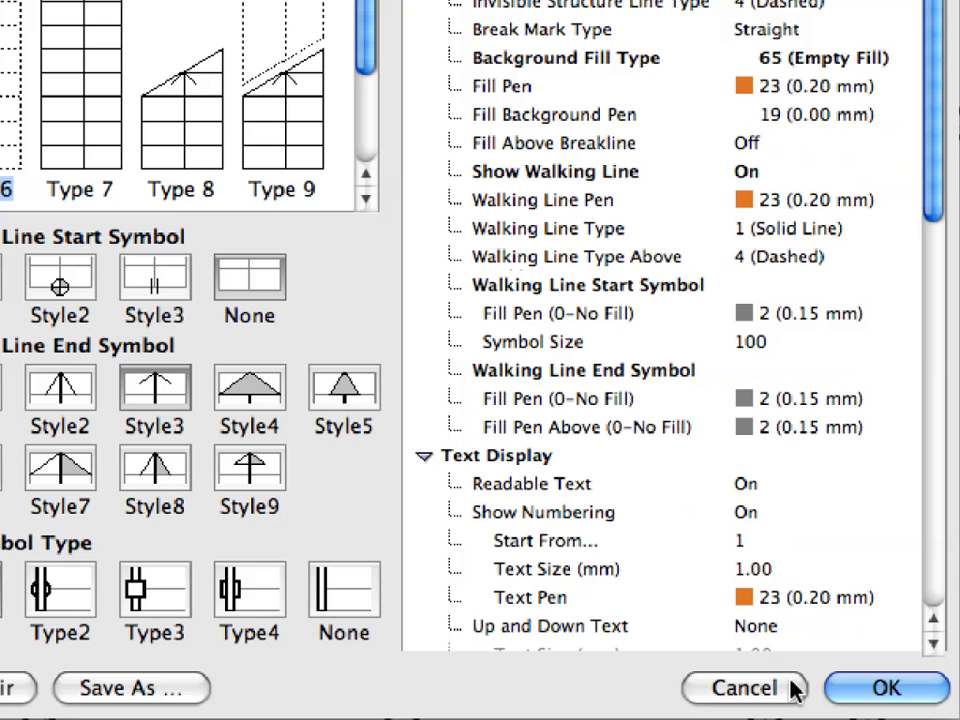
pyautogui.click(792, 686)
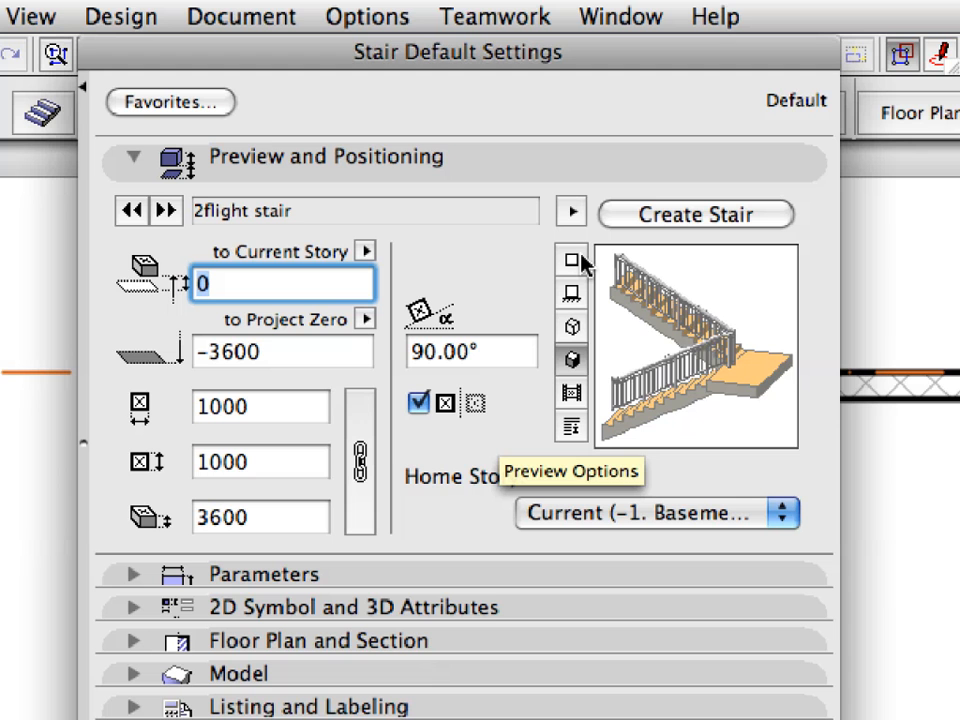
# - Set the 2flight stair's anchor to the upper-left corner of its plan outline and place it at corner 1 of the stairwell
pyautogui.click(580, 260)
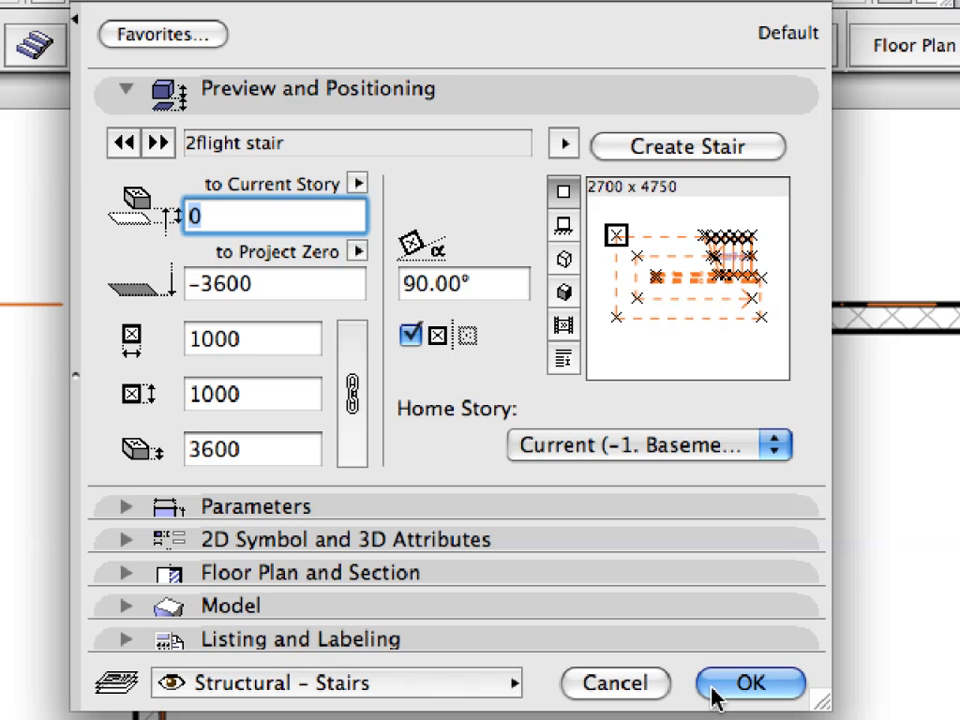
pyautogui.click(716, 690)
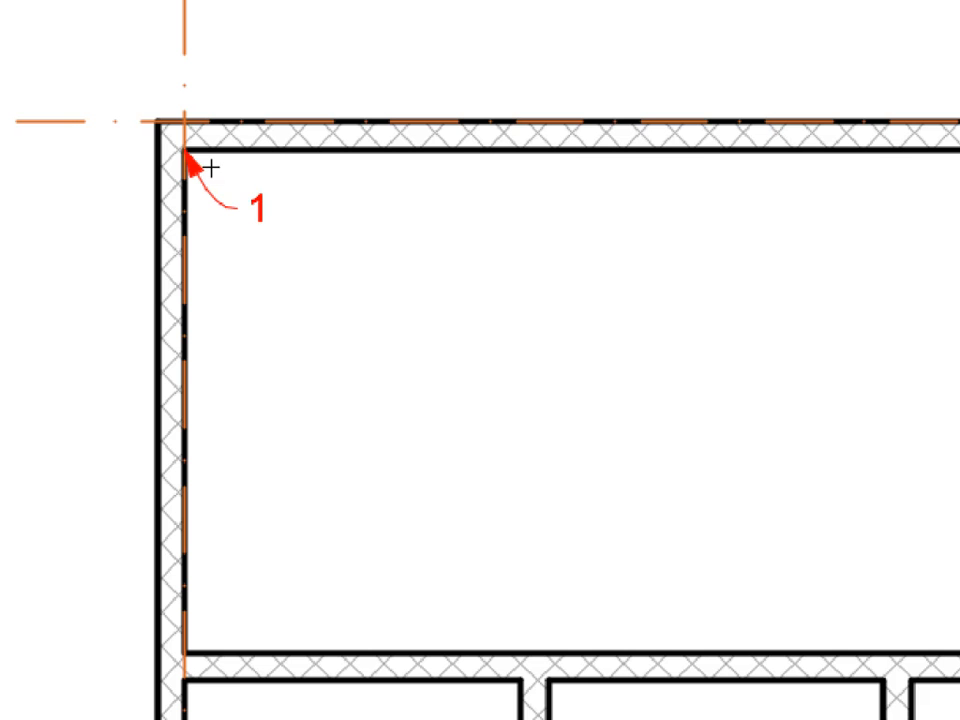
pyautogui.click(188, 150)
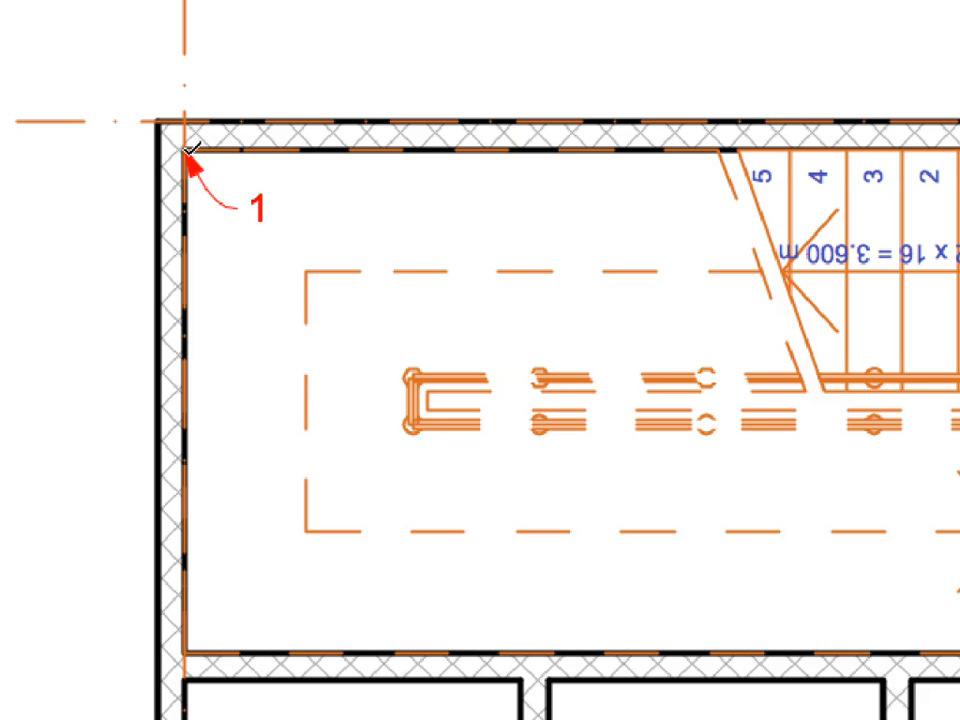
# - Select the placed basement stair and copy it
pyautogui.click(300, 256)
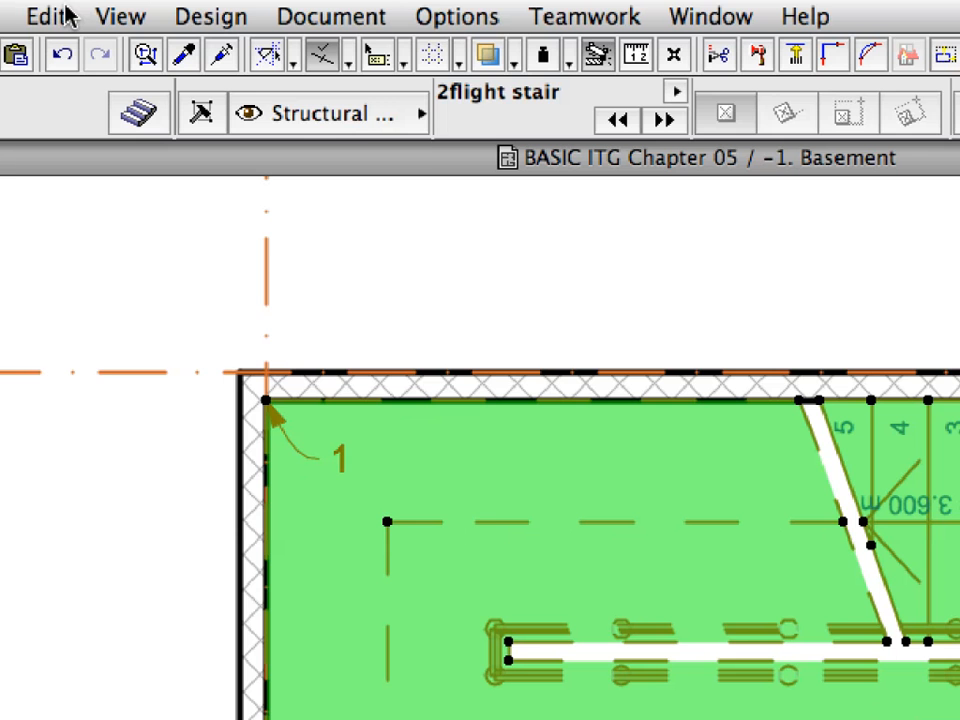
pyautogui.click(66, 15)
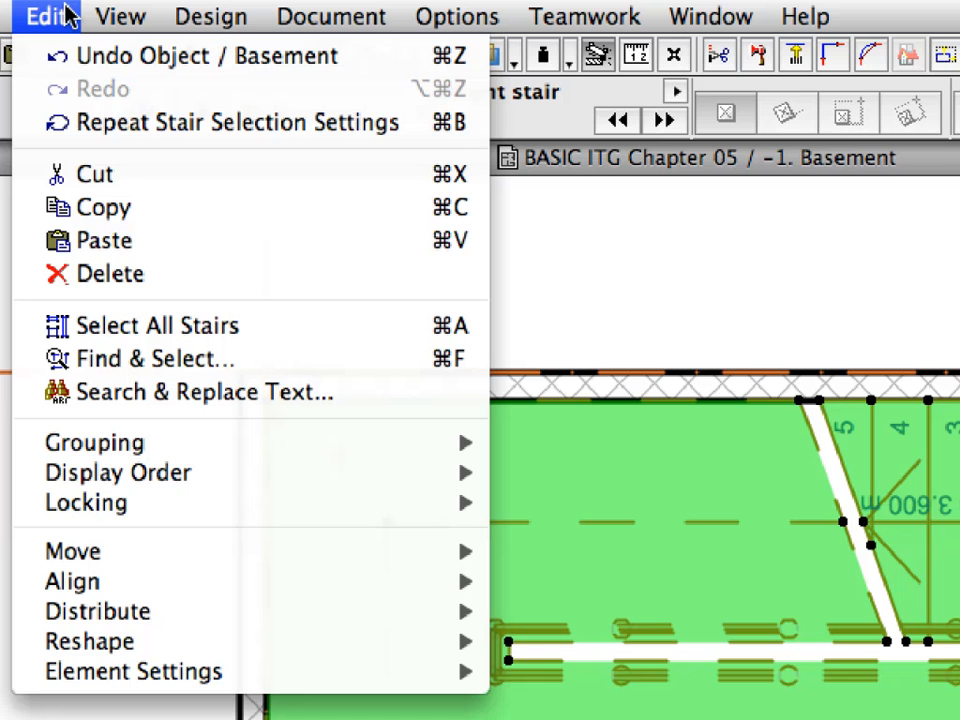
pyautogui.click(185, 208)
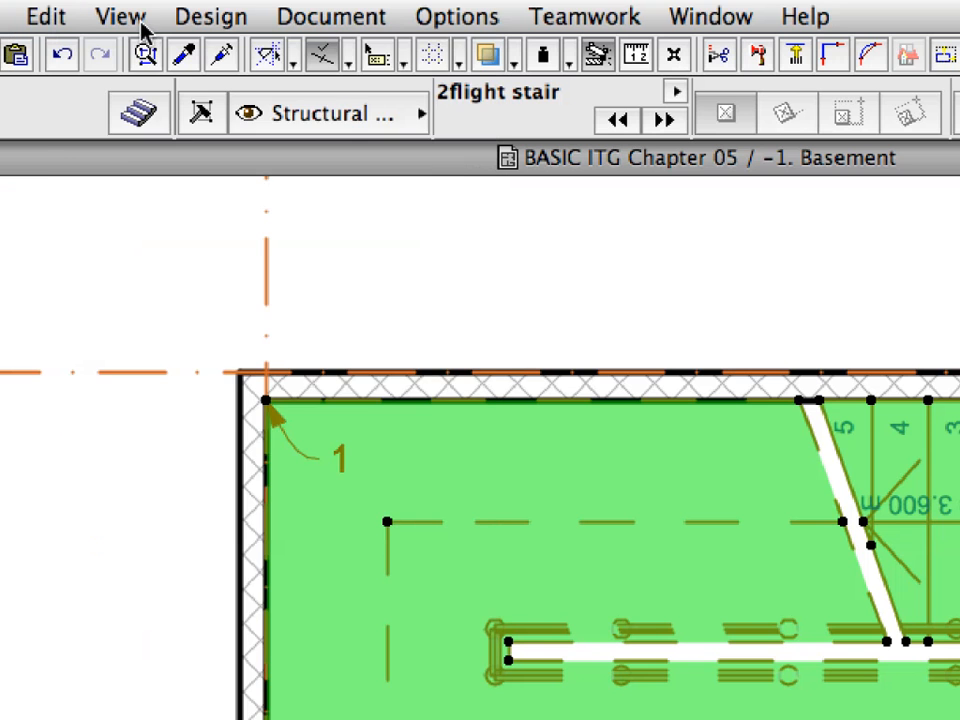
# - Go up to the Ground Floor and paste the copied stair at its original plan position
pyautogui.click(143, 27)
pyautogui.moveTo(197, 55)
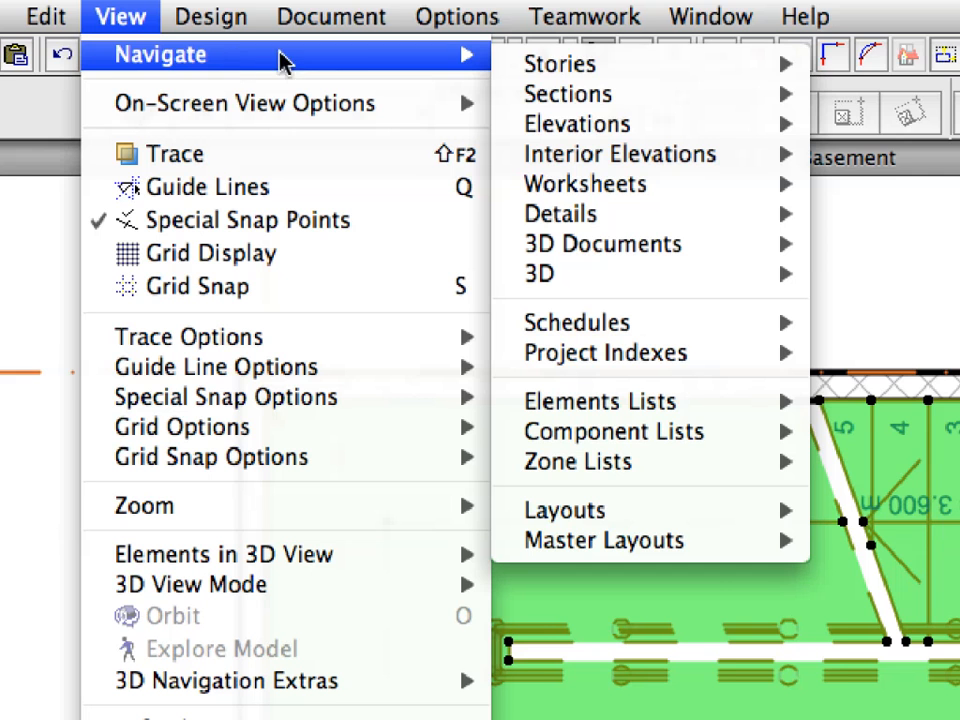
pyautogui.moveTo(575, 64)
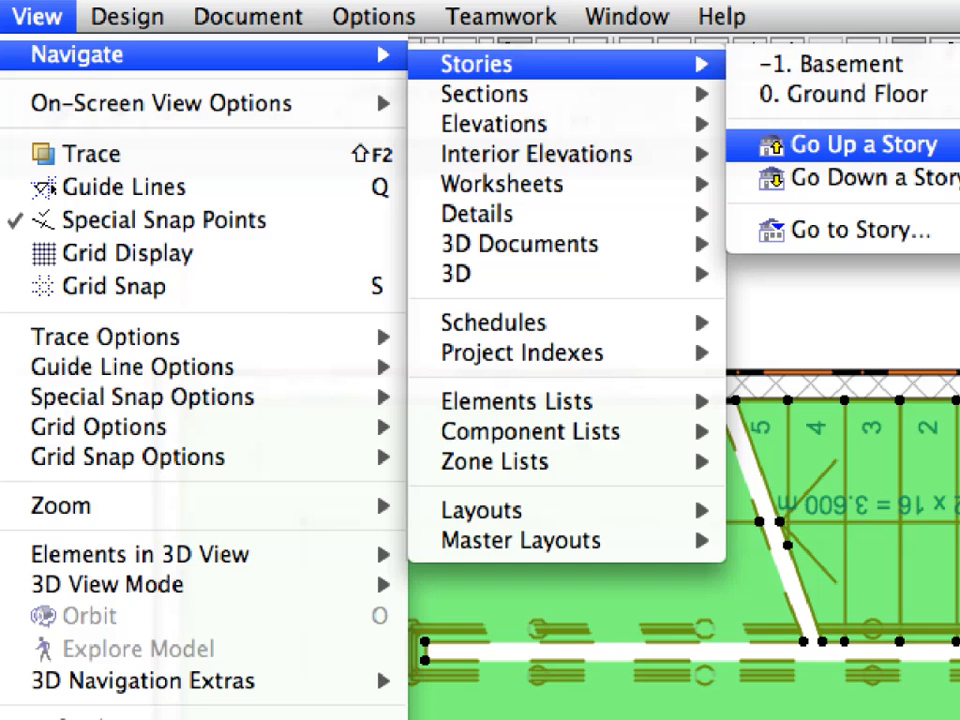
pyautogui.click(863, 145)
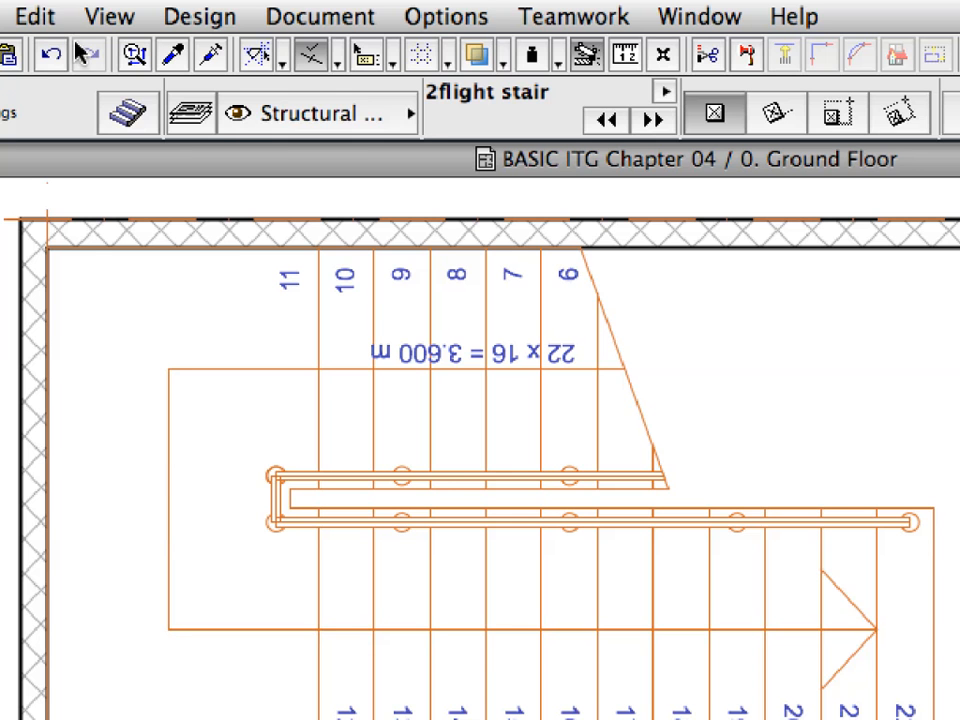
pyautogui.click(36, 17)
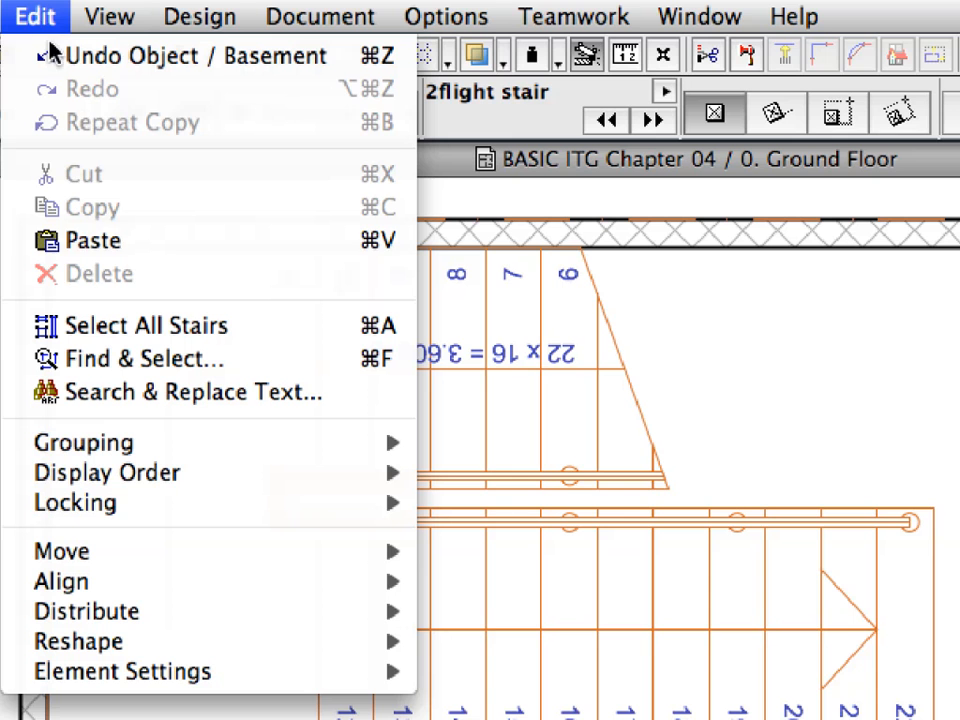
pyautogui.click(110, 240)
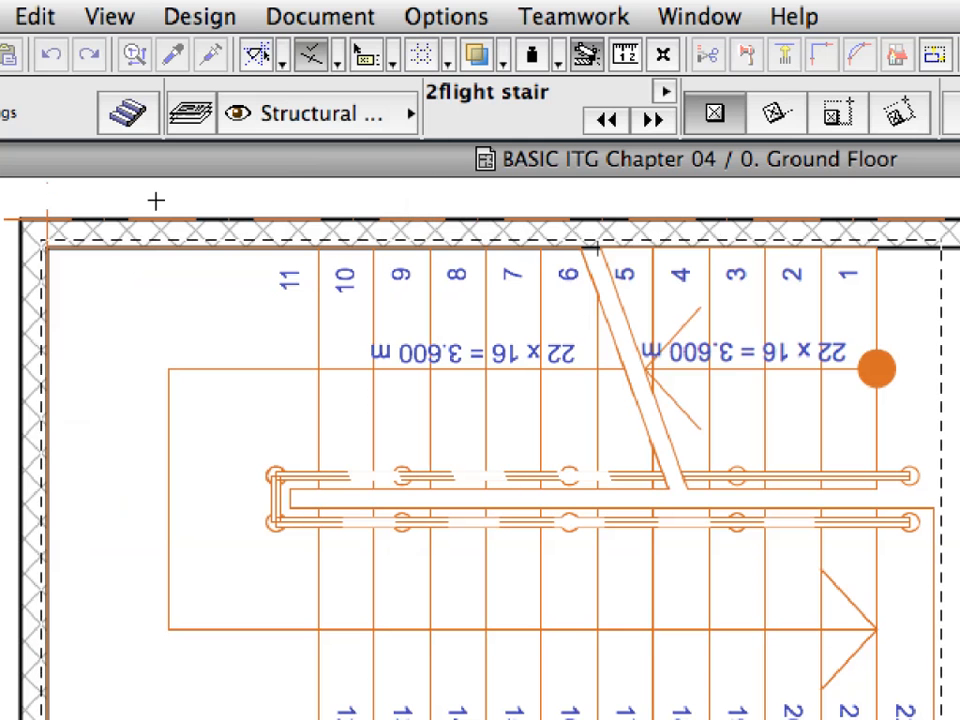
pyautogui.click(155, 201)
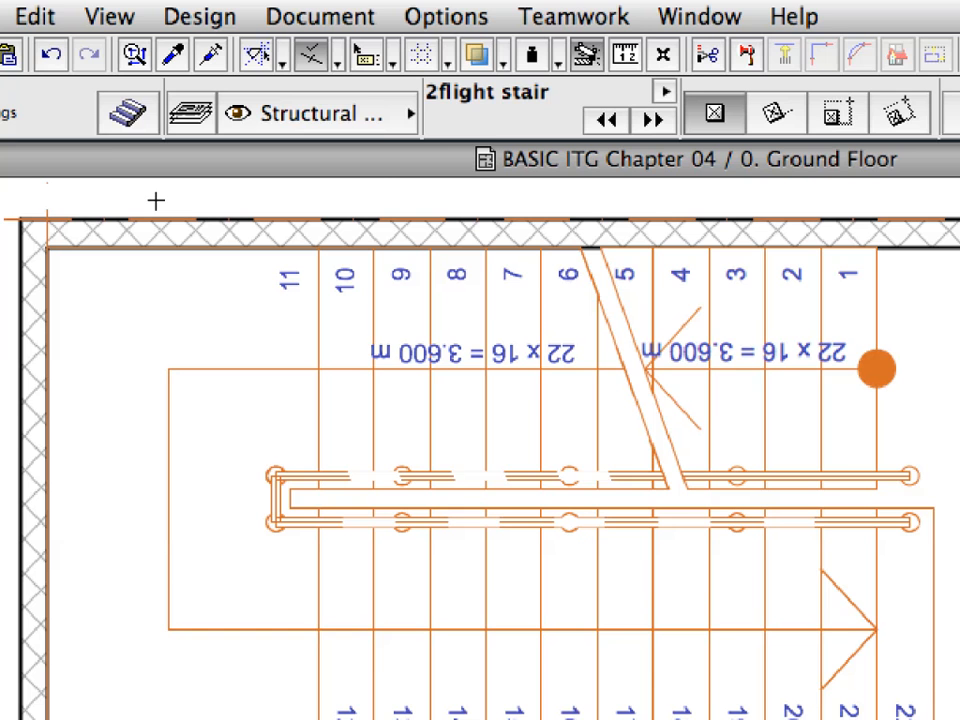
# - Go up to the First Floor and paste the copied stair there in the stairwell
pyautogui.click(110, 16)
pyautogui.moveTo(150, 54)
pyautogui.moveTo(550, 64)
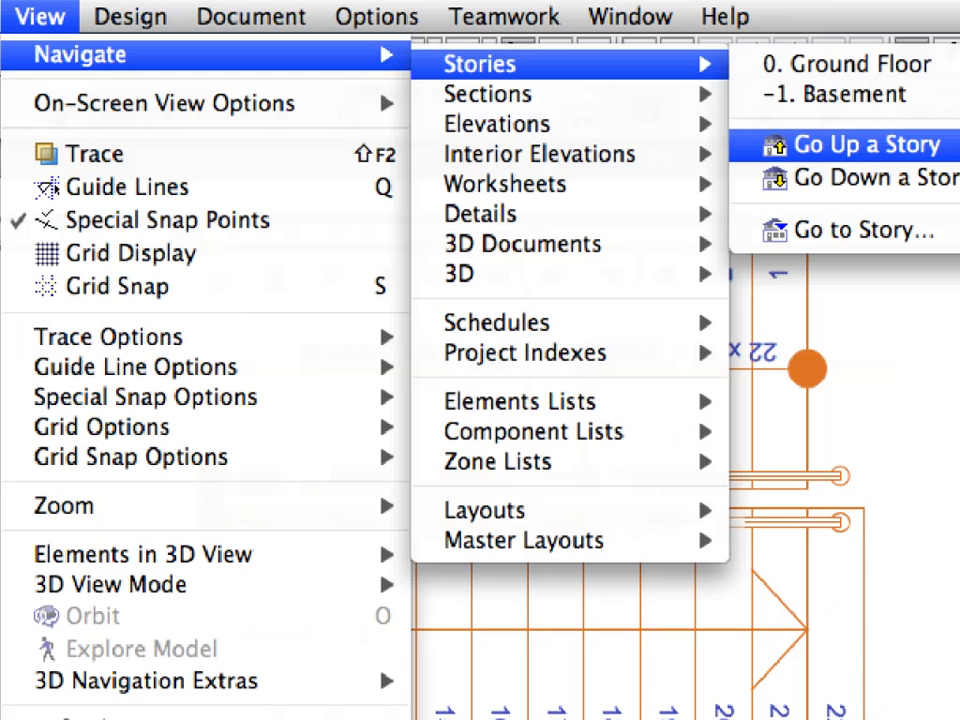
pyautogui.click(866, 145)
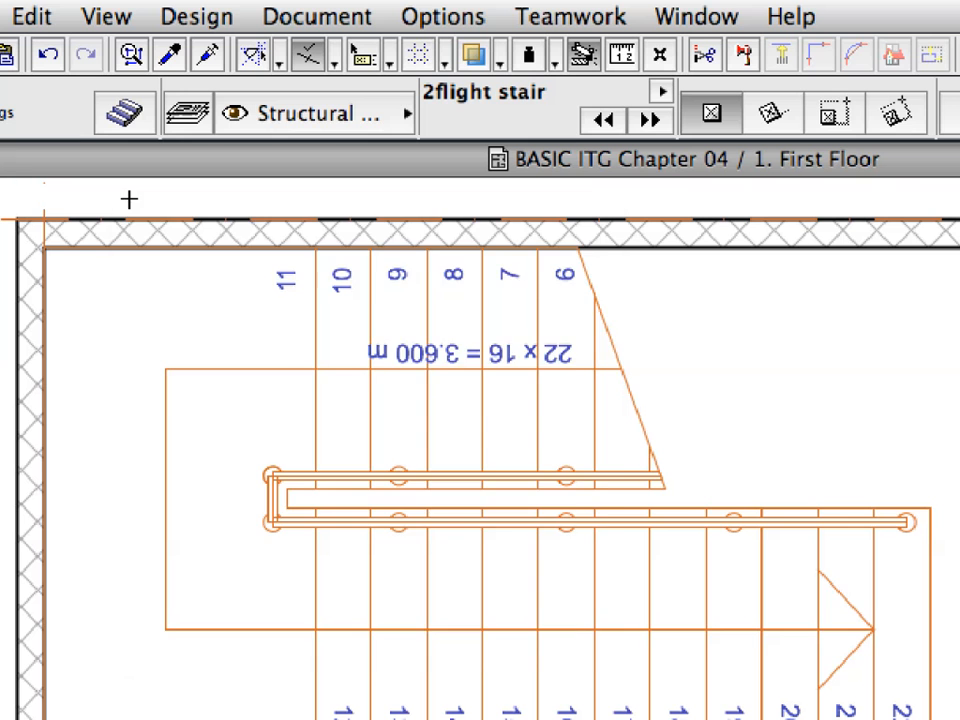
pyautogui.rightClick(129, 200)
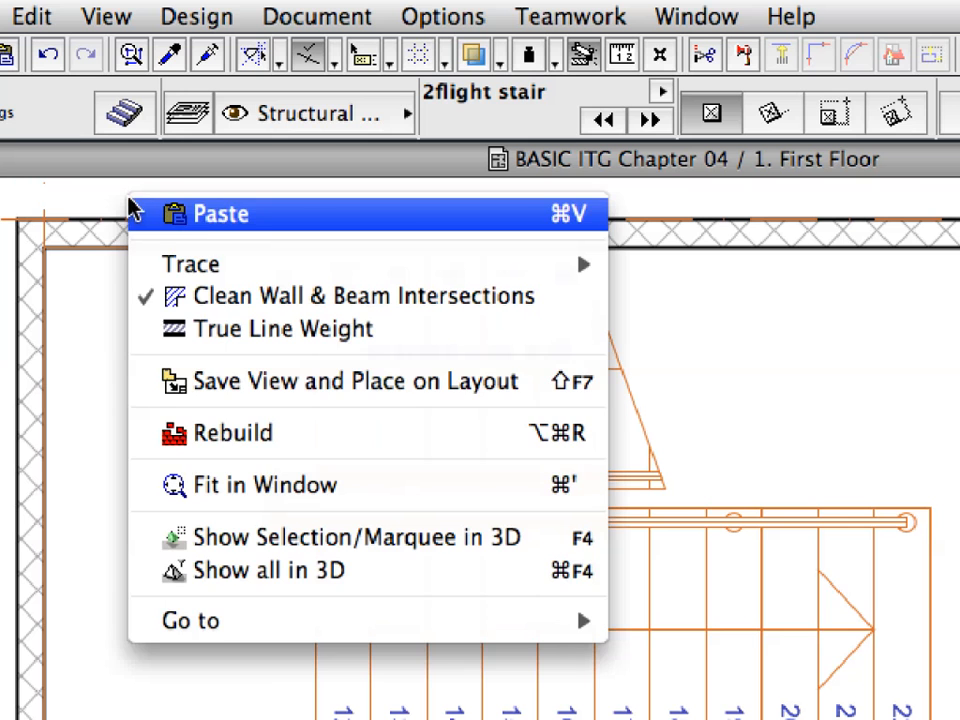
pyautogui.click(408, 215)
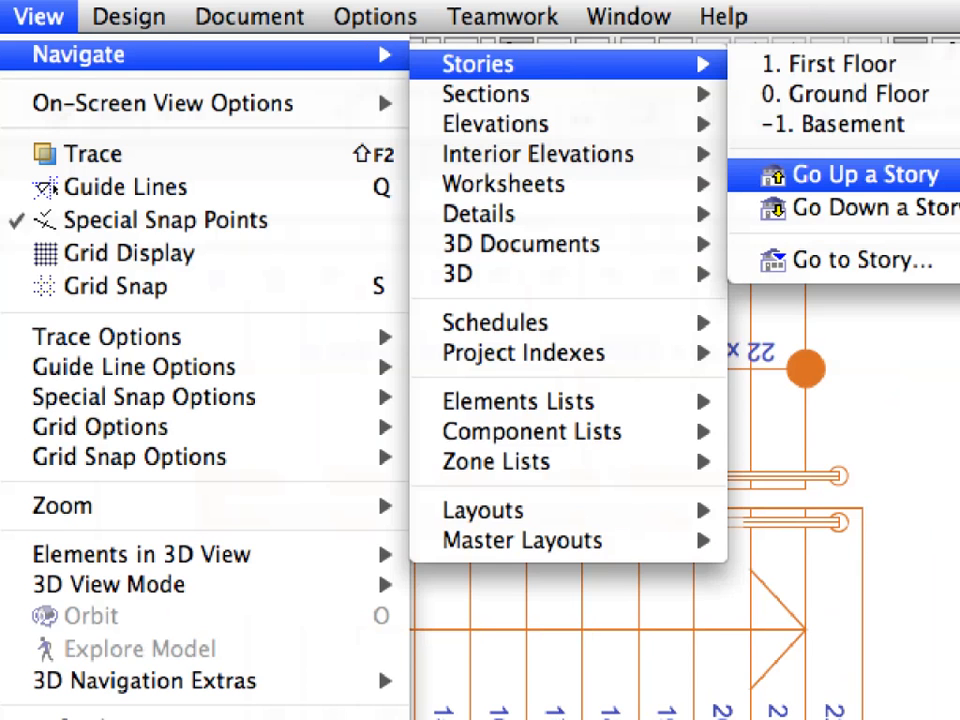
# - Go up to the Second Floor and paste the copied stair at its original plan position
pyautogui.click(865, 175)
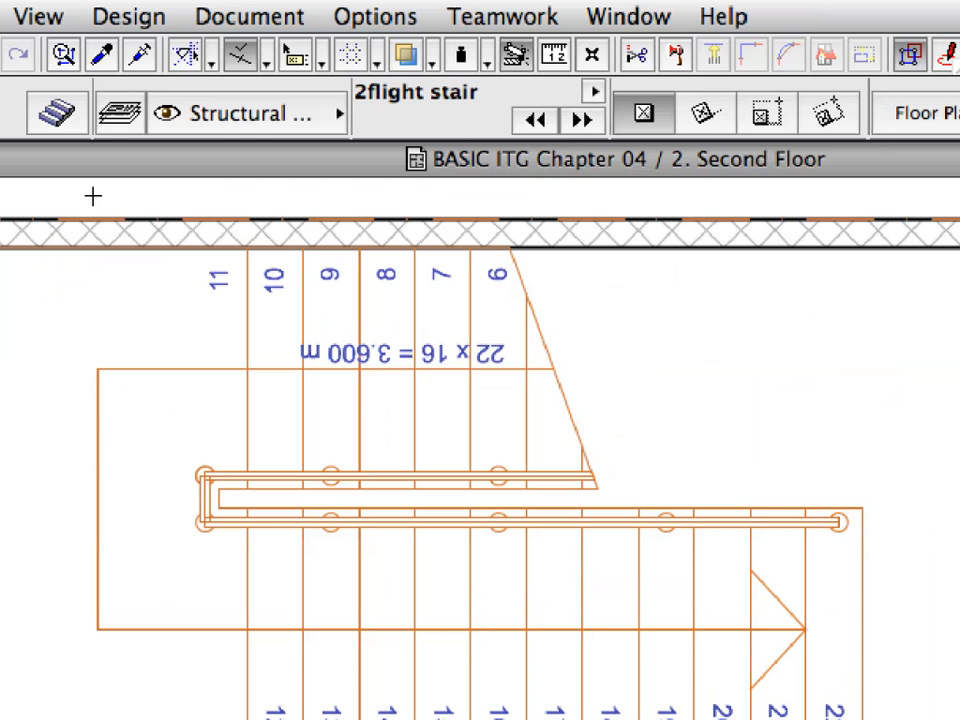
pyautogui.rightClick(93, 196)
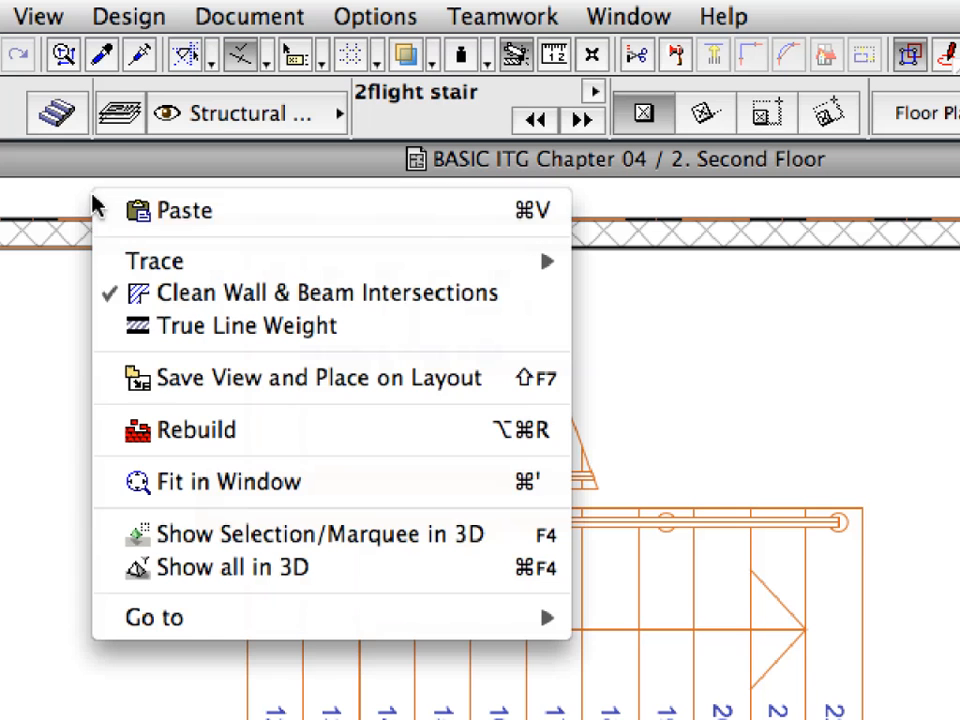
pyautogui.click(312, 222)
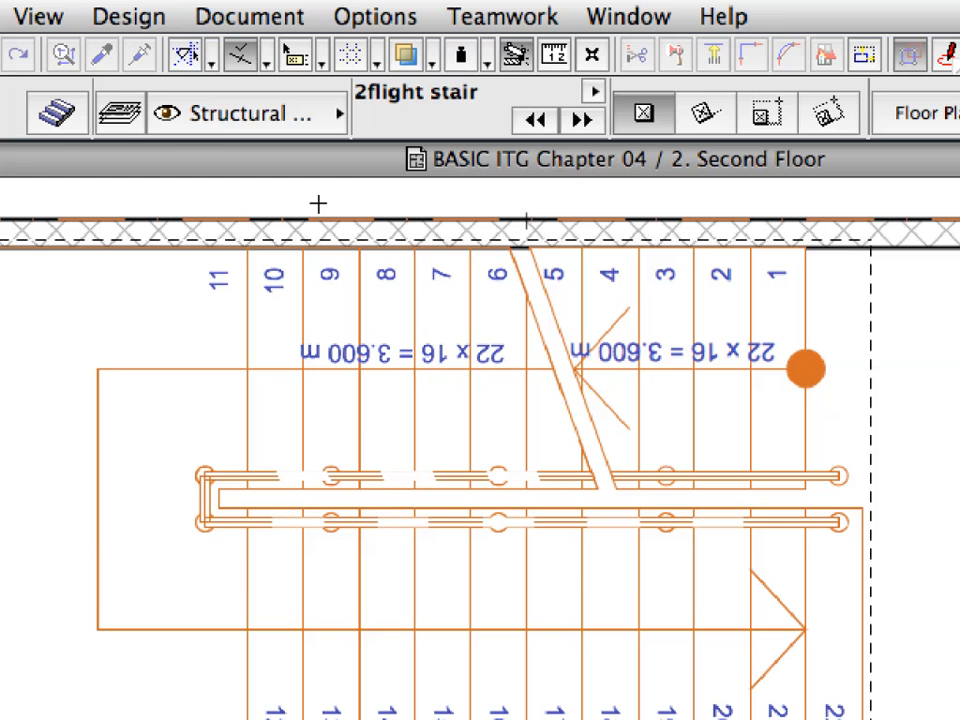
pyautogui.click(318, 204)
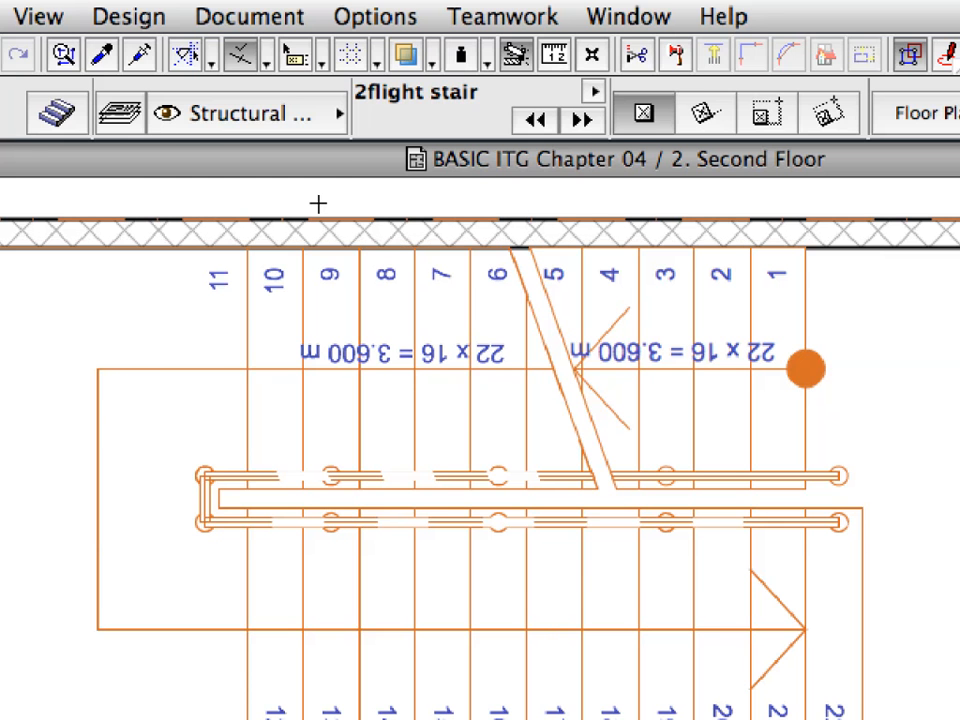
# - Go up to the Third Floor and open the selection settings of the stair shown in the stairwell
pyautogui.click(38, 16)
pyautogui.moveTo(78, 55)
pyautogui.moveTo(478, 64)
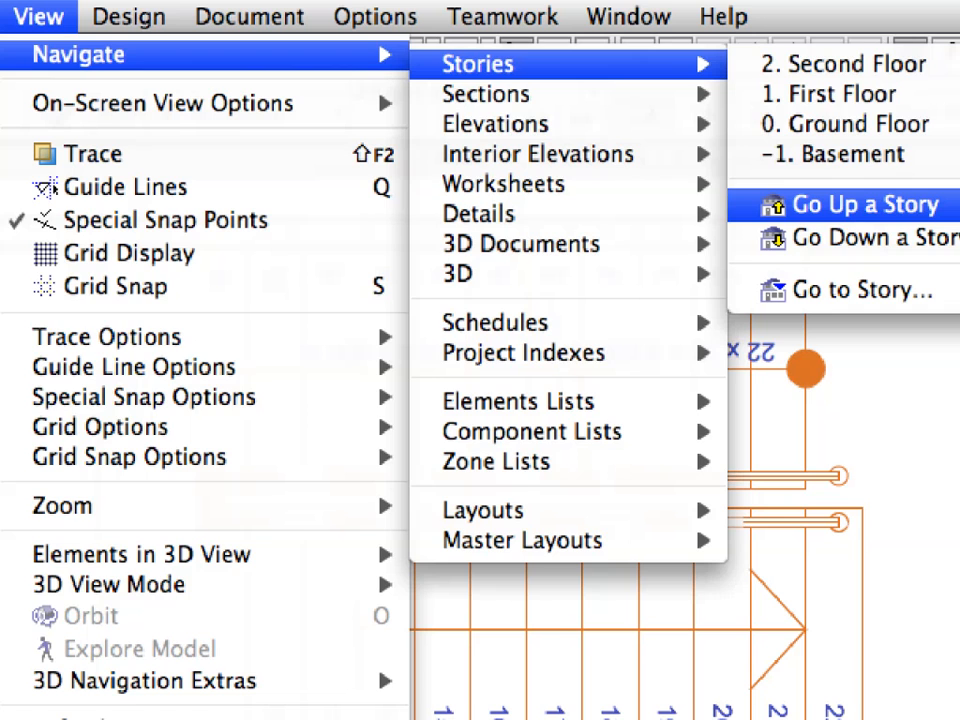
pyautogui.click(865, 204)
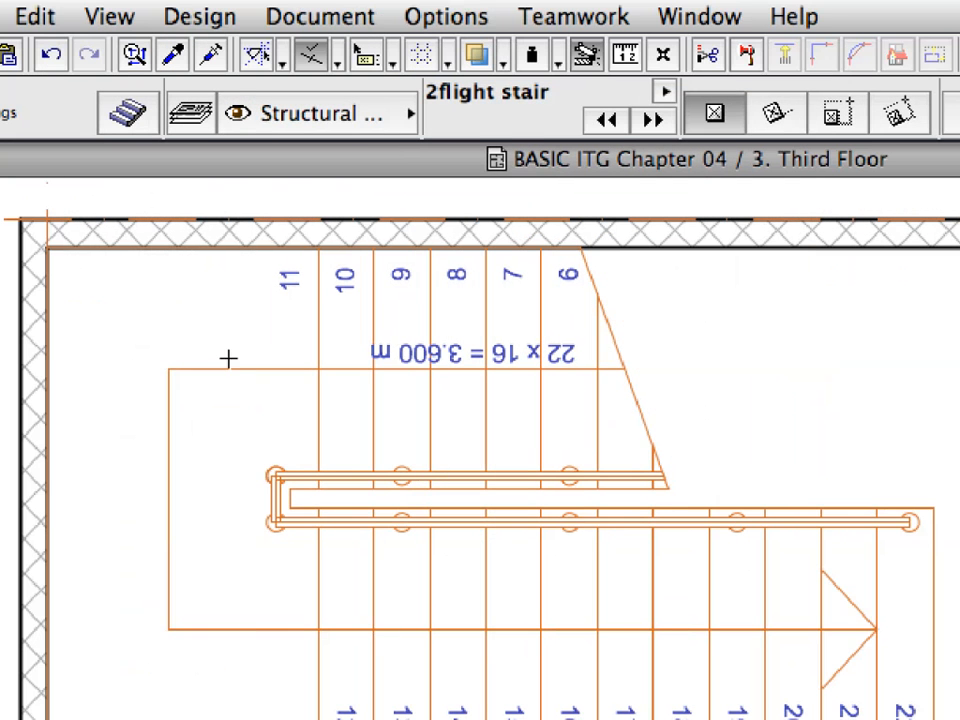
pyautogui.click(170, 366)
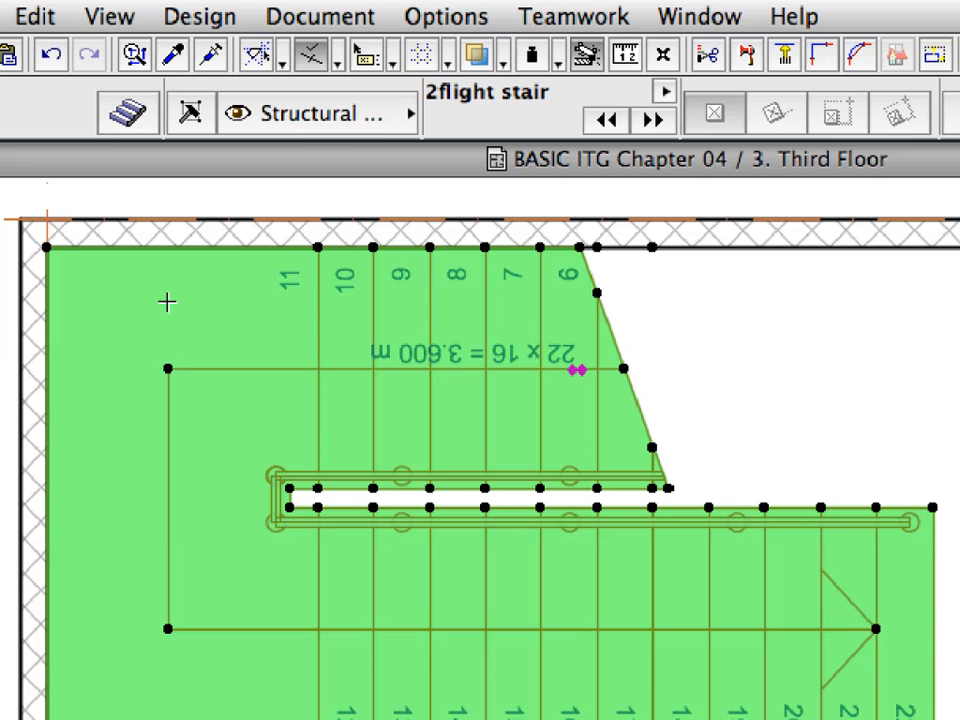
pyautogui.click(153, 127)
pyautogui.click(388, 160)
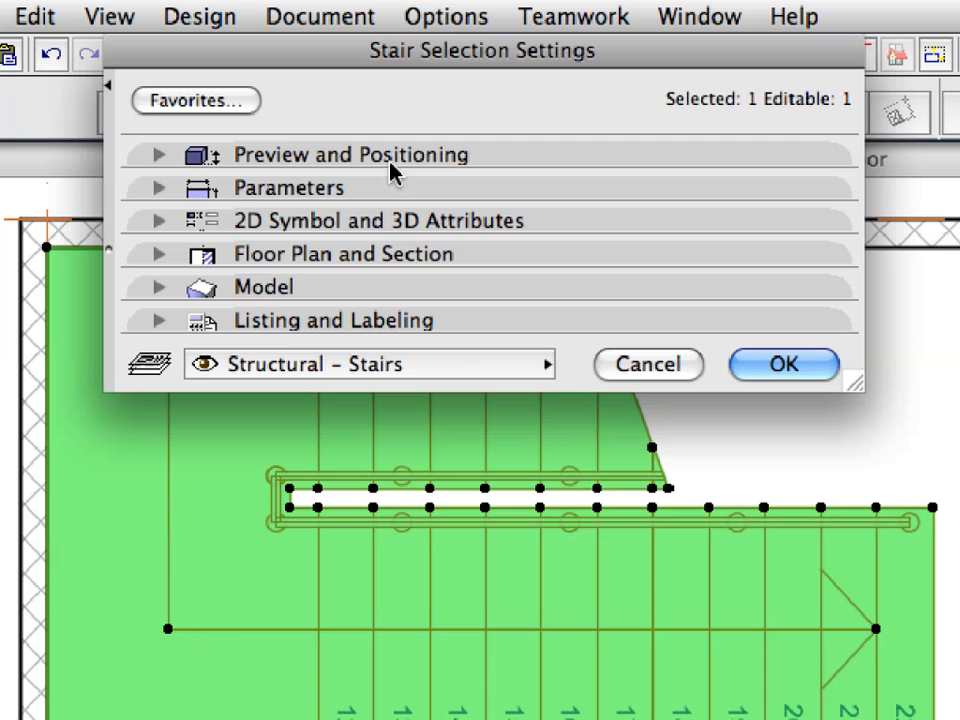
# - Turn off the Breakline for the stair's 2D display above its home story, apply the settings and deselect the stair
pyautogui.click(540, 233)
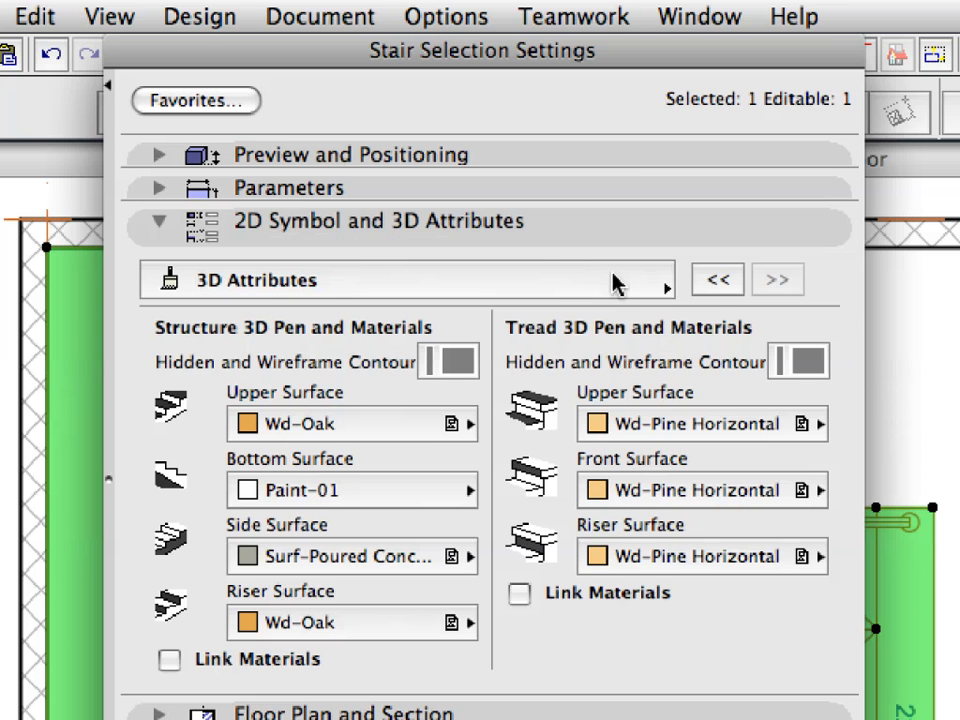
pyautogui.click(613, 283)
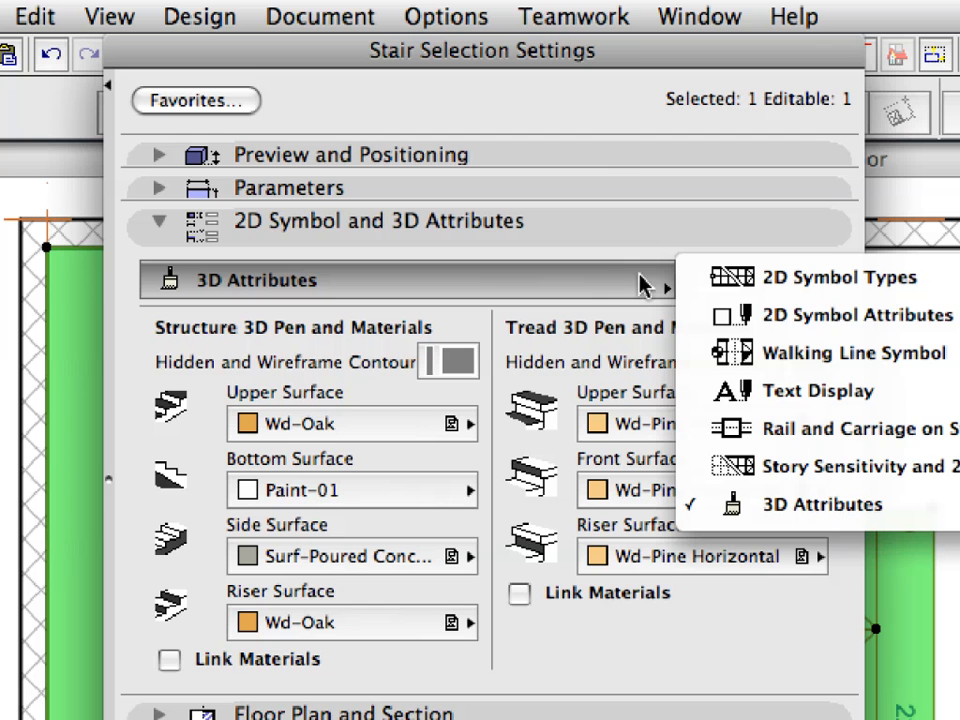
pyautogui.click(697, 476)
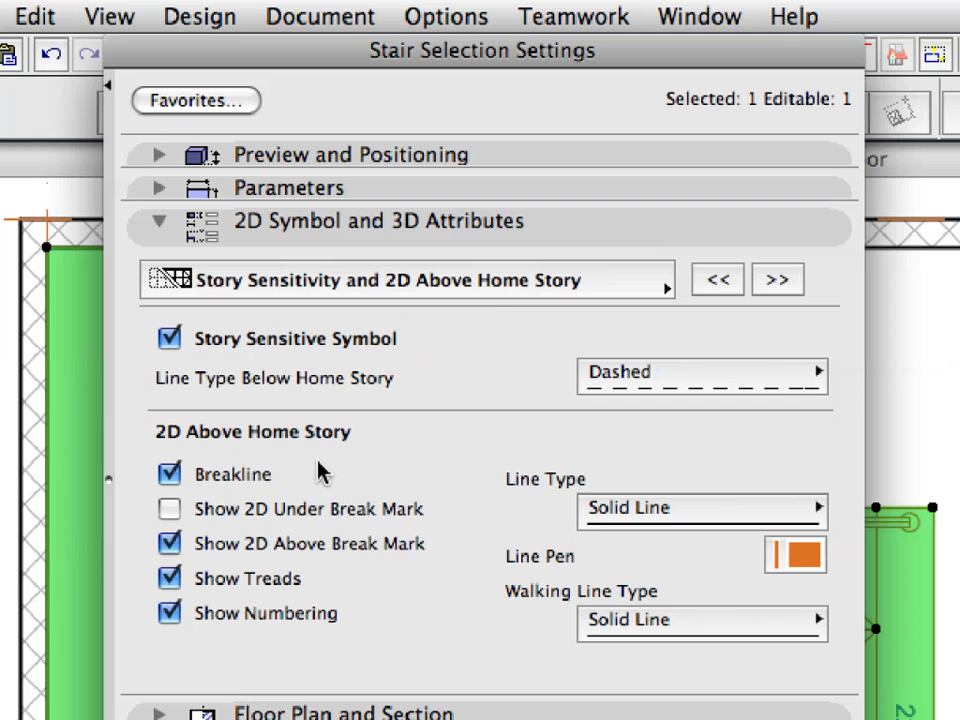
pyautogui.click(170, 476)
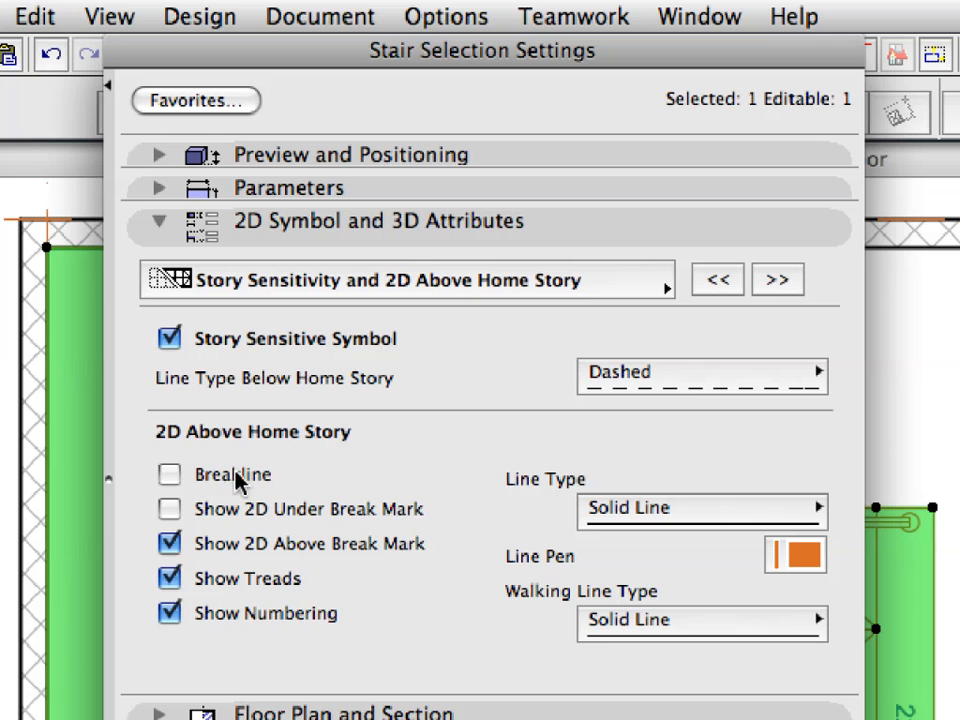
pyautogui.click(570, 240)
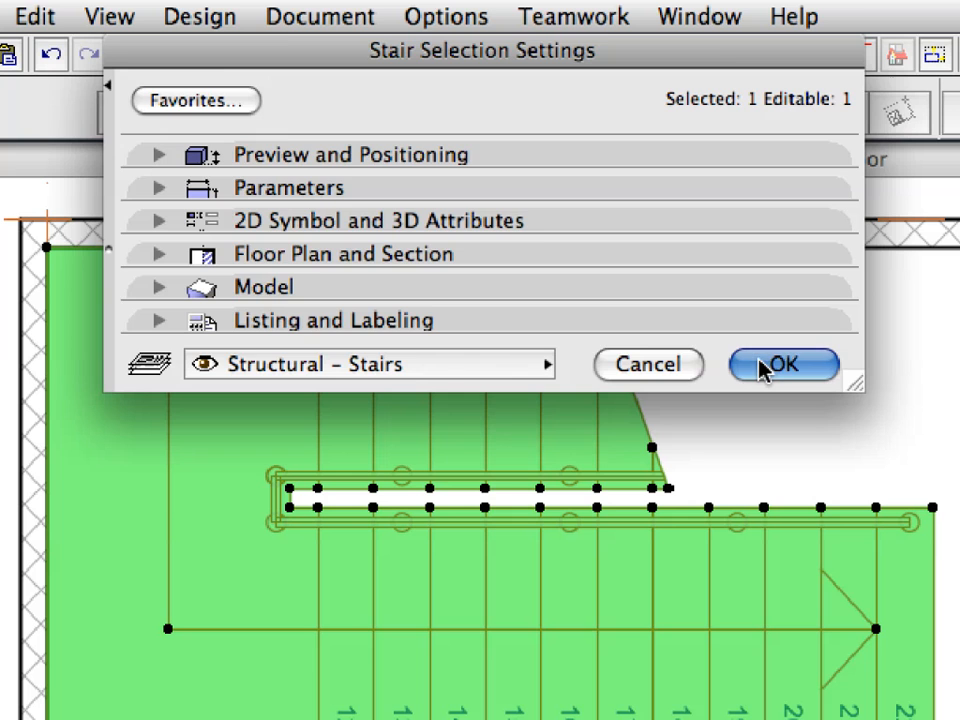
pyautogui.click(782, 365)
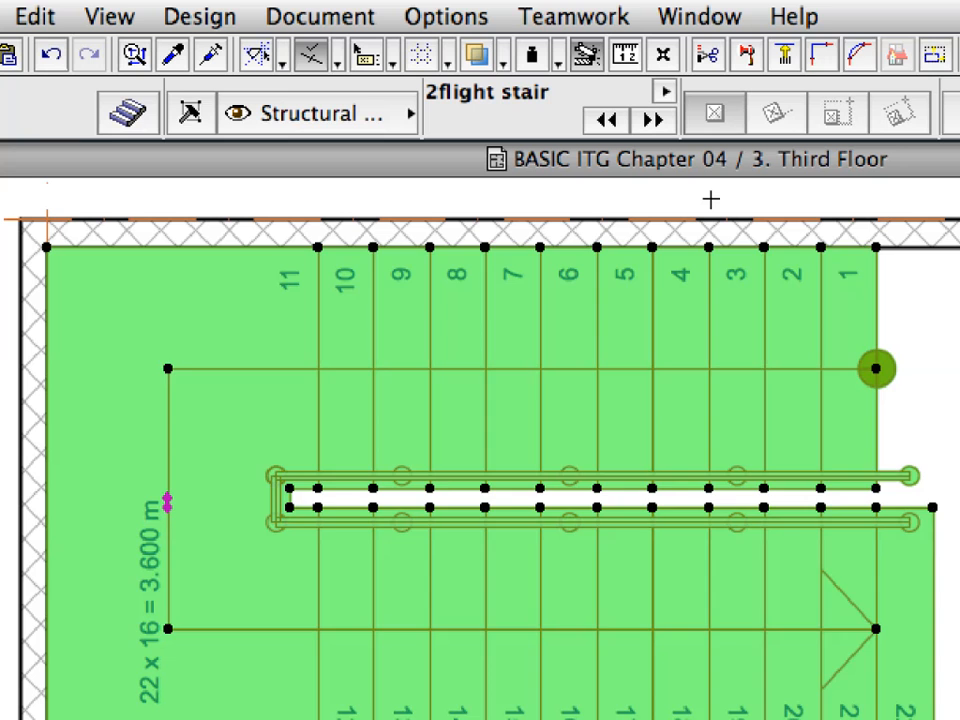
pyautogui.press('Escape')
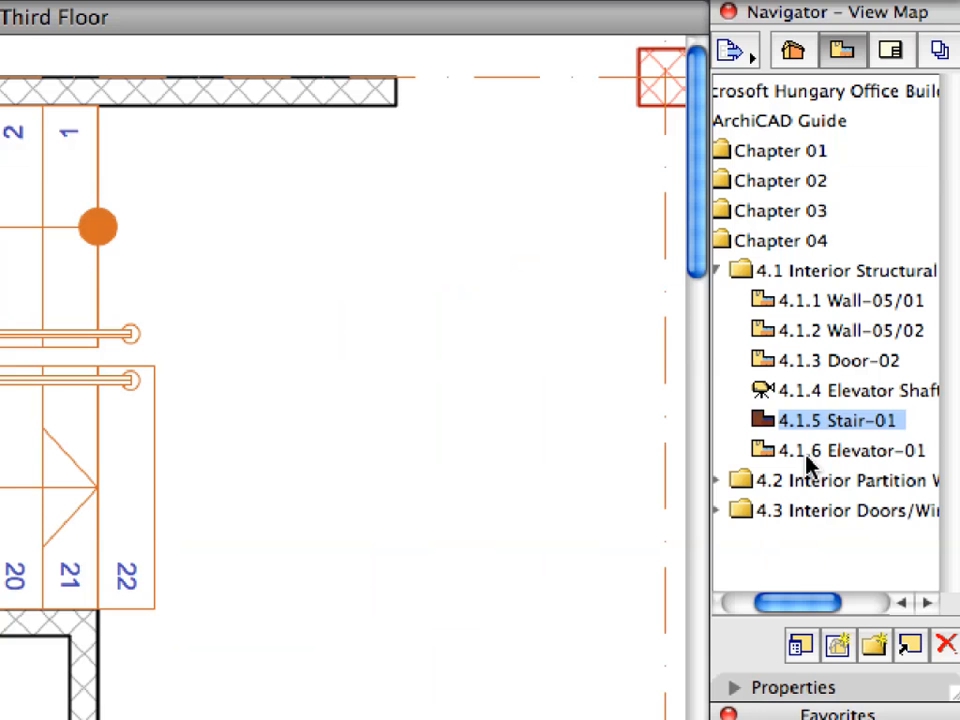
# - Open the 4.1.6 Elevator-01 view and load the Elevator-01 favorite for the Object tool
pyautogui.click(785, 452)
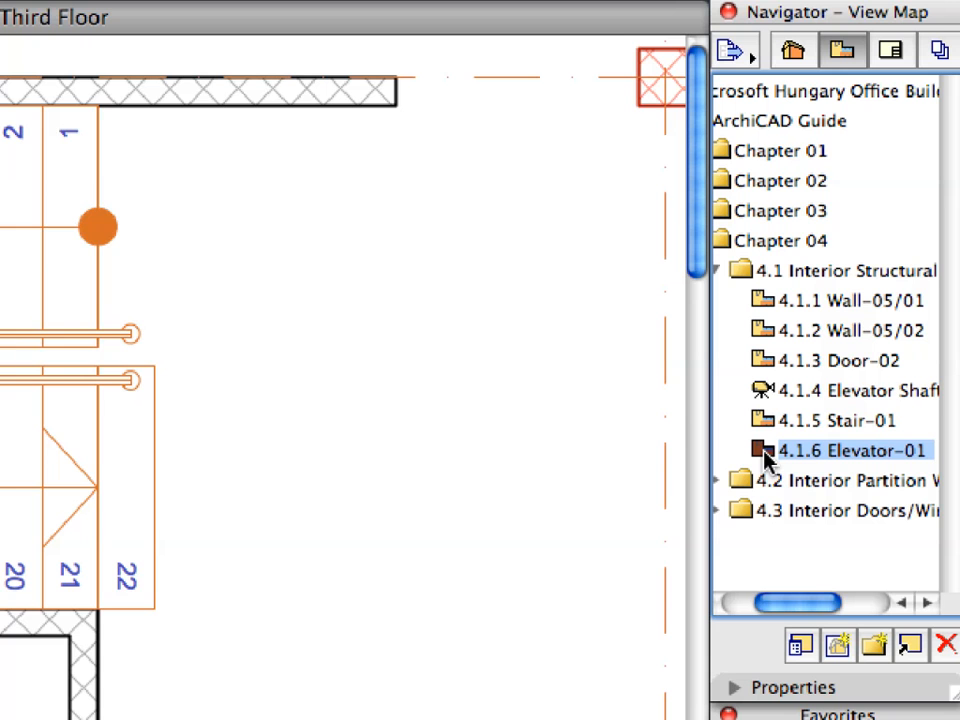
pyautogui.doubleClick(766, 456)
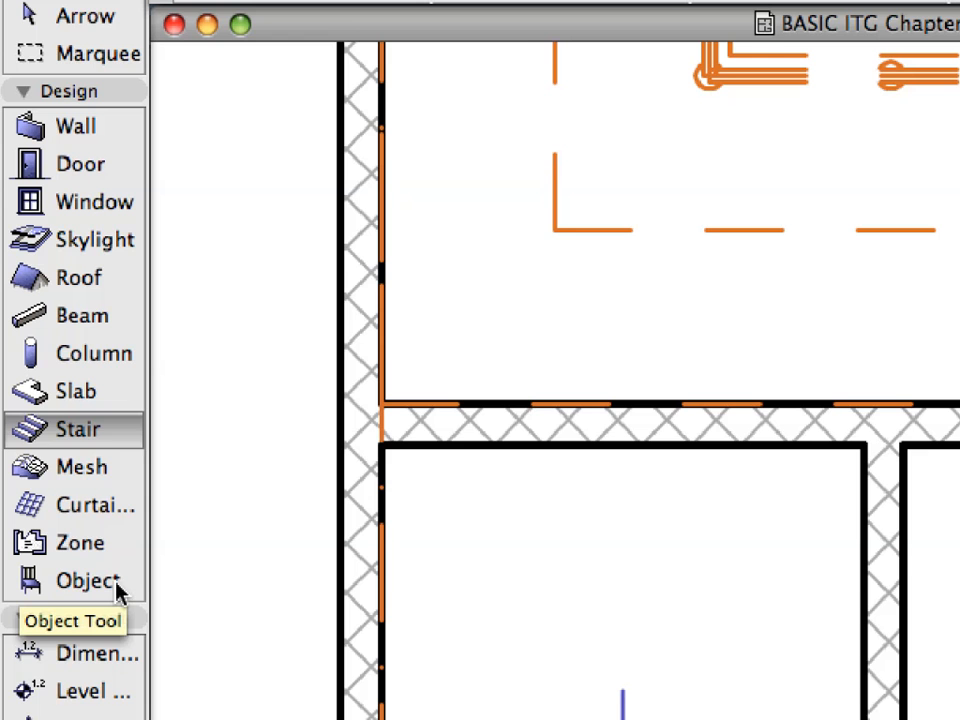
pyautogui.click(90, 581)
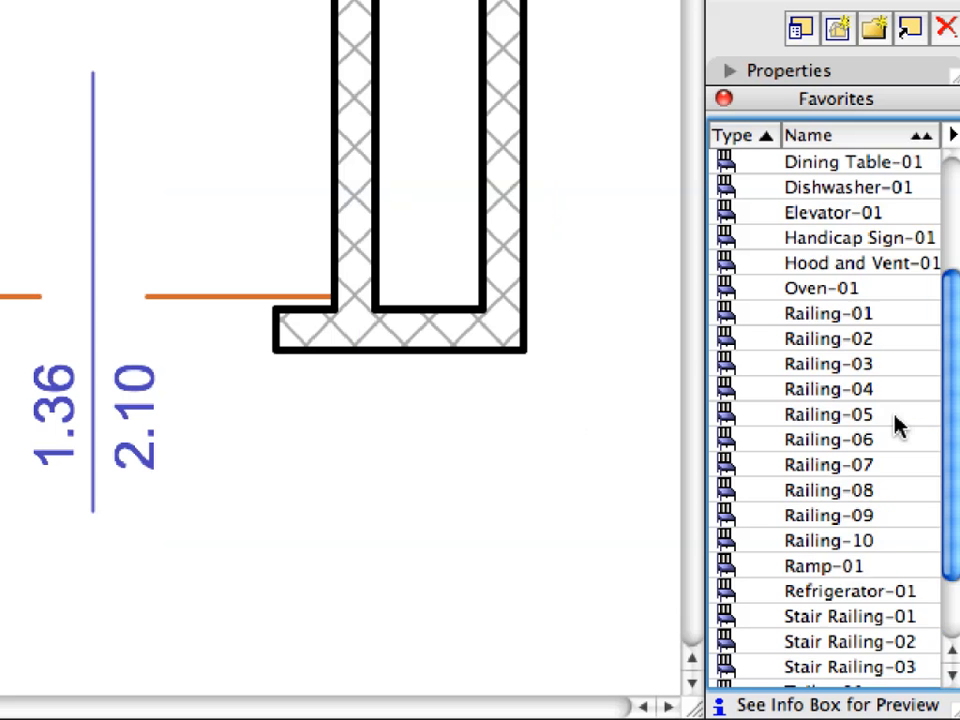
pyautogui.scroll(4, 870, 424)
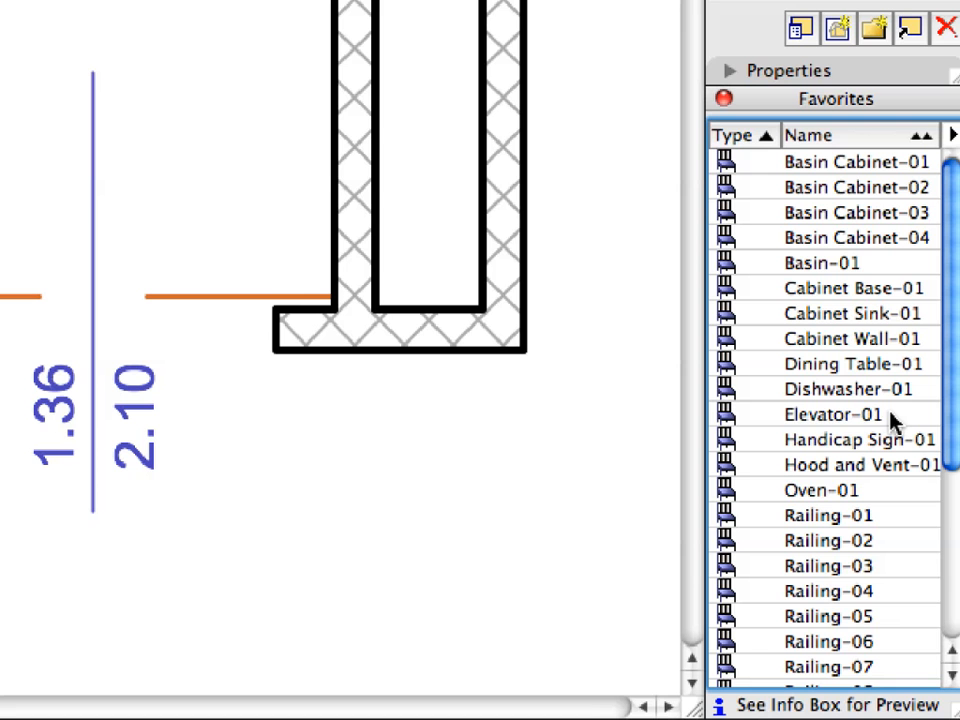
pyautogui.click(876, 414)
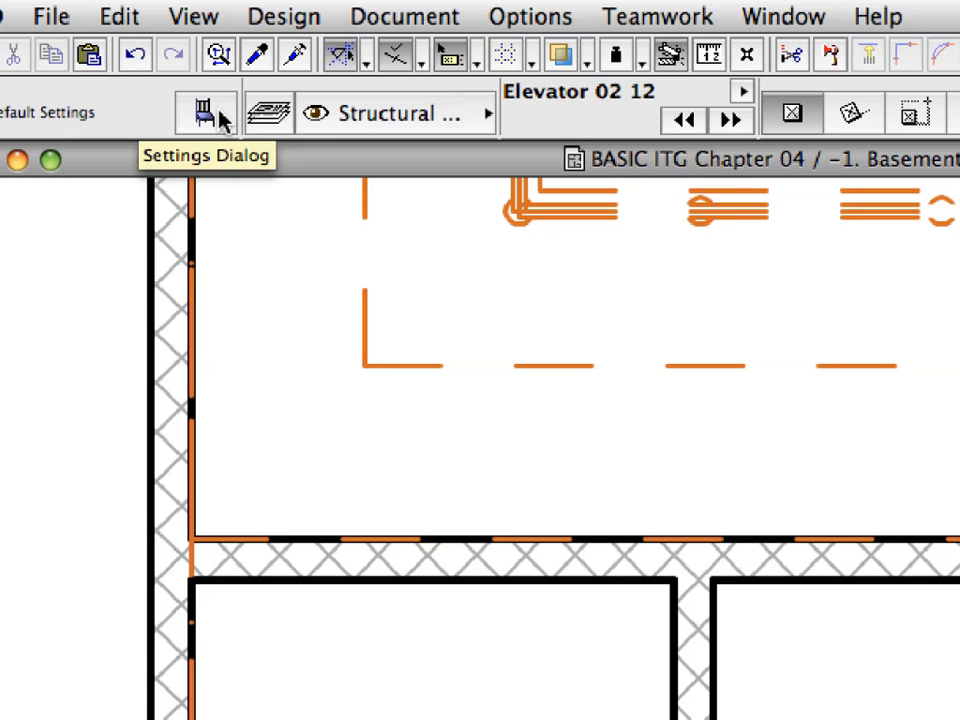
# - Open the elevator object's default settings and review its Elevator Car parameters, from Position of Opening to Car Position (Story)
pyautogui.click(205, 114)
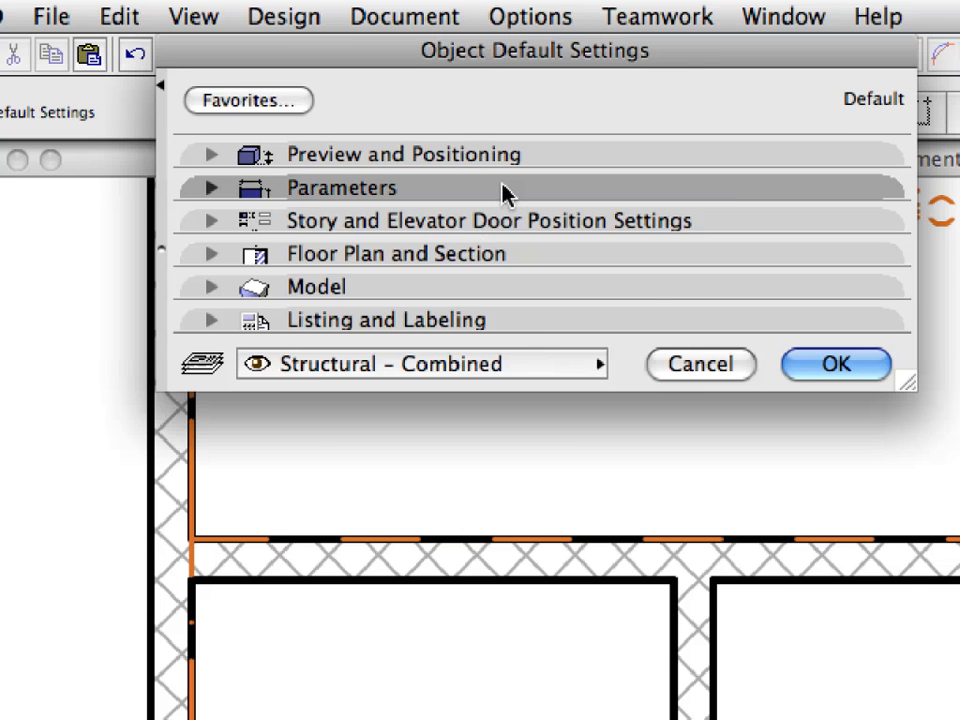
pyautogui.click(505, 192)
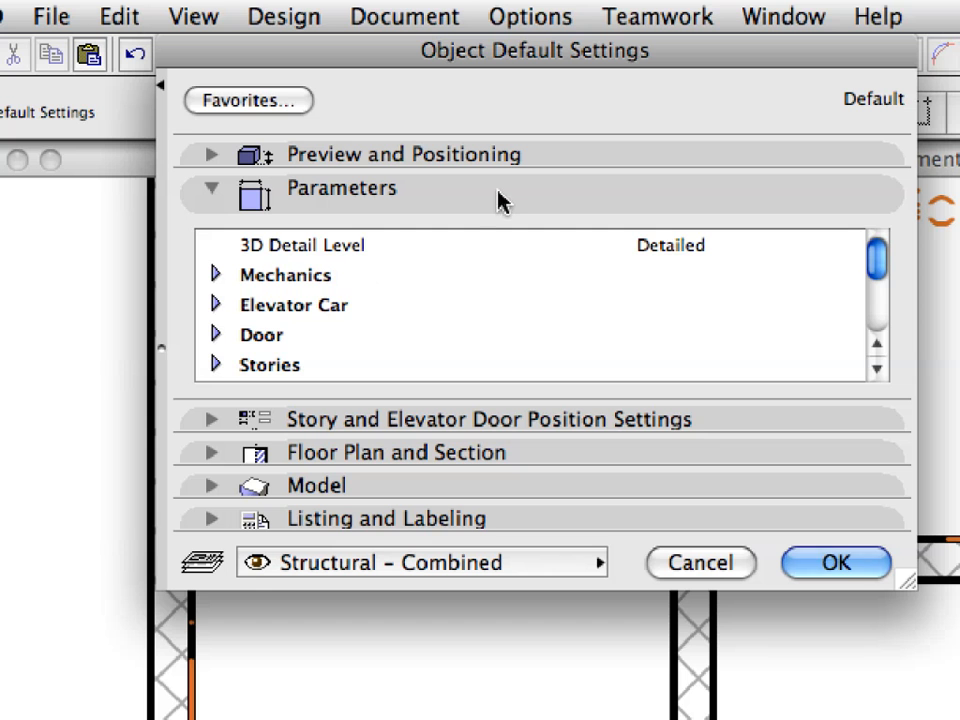
pyautogui.click(335, 308)
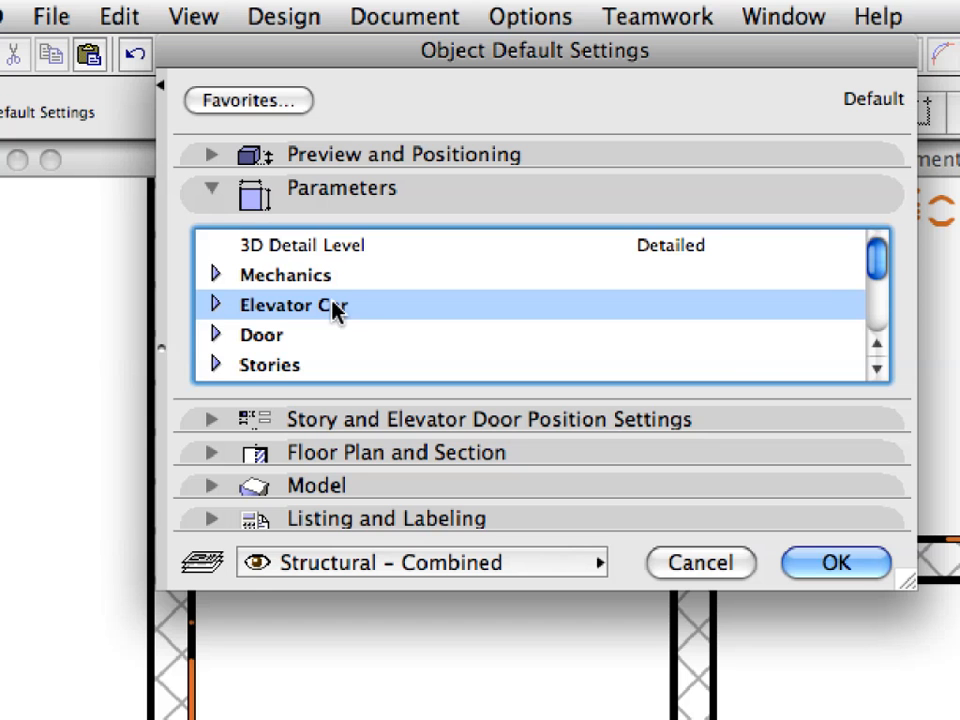
pyautogui.click(216, 306)
pyautogui.scroll(-4, 336, 340)
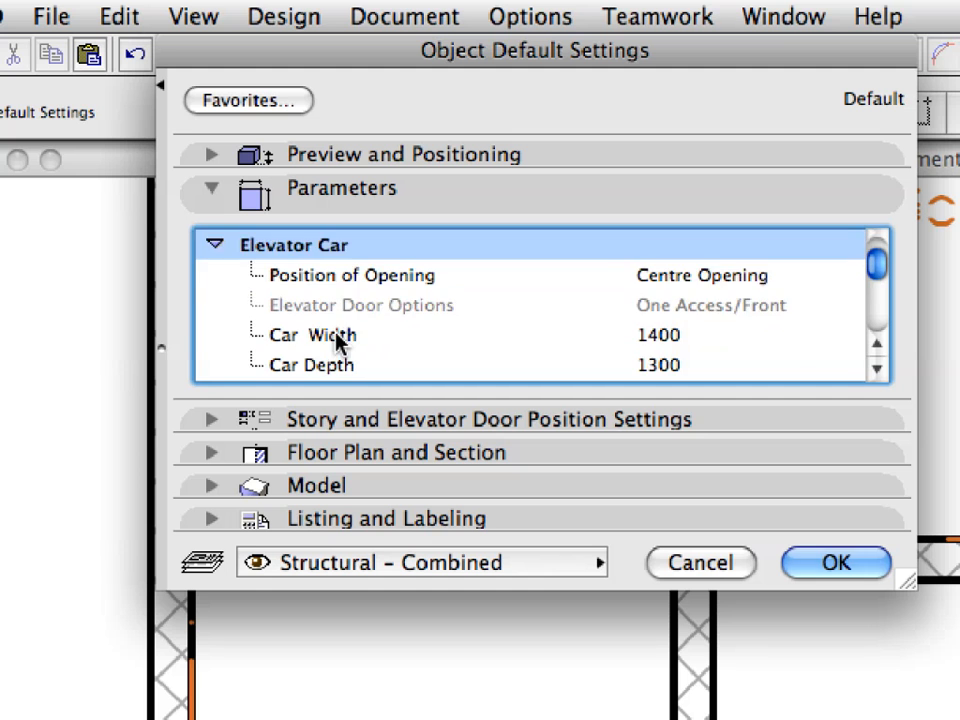
pyautogui.scroll(-2, 336, 340)
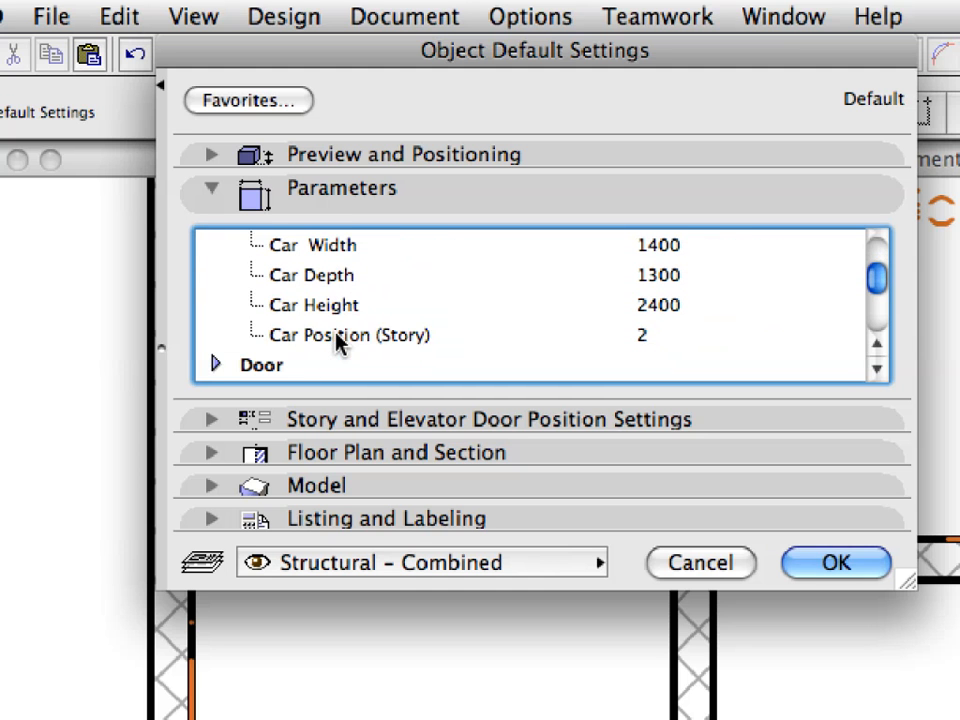
pyautogui.click(340, 337)
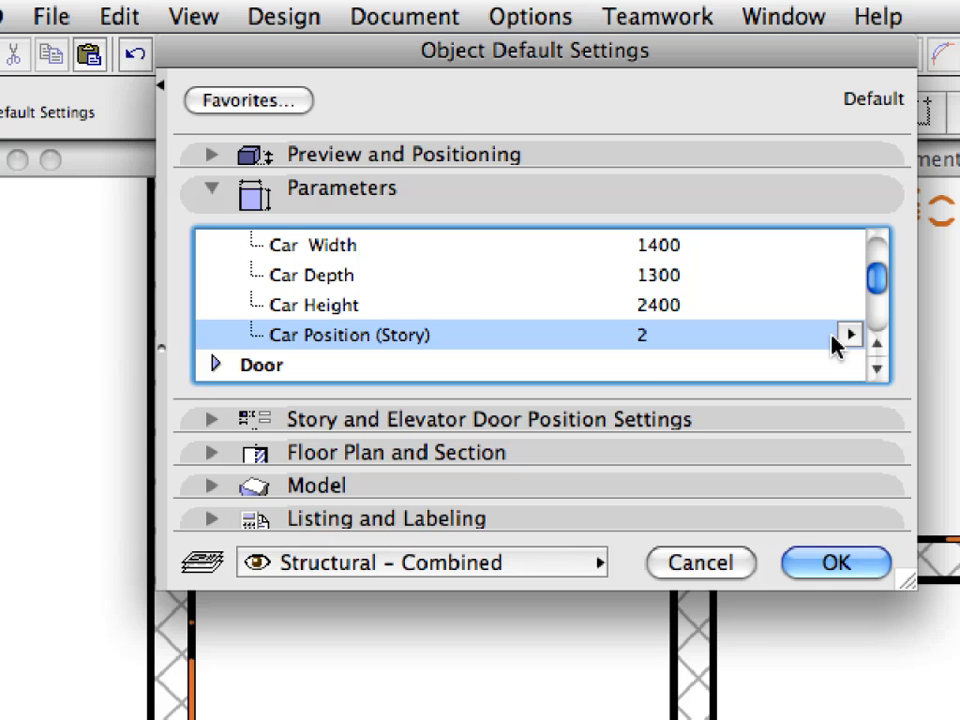
pyautogui.click(337, 206)
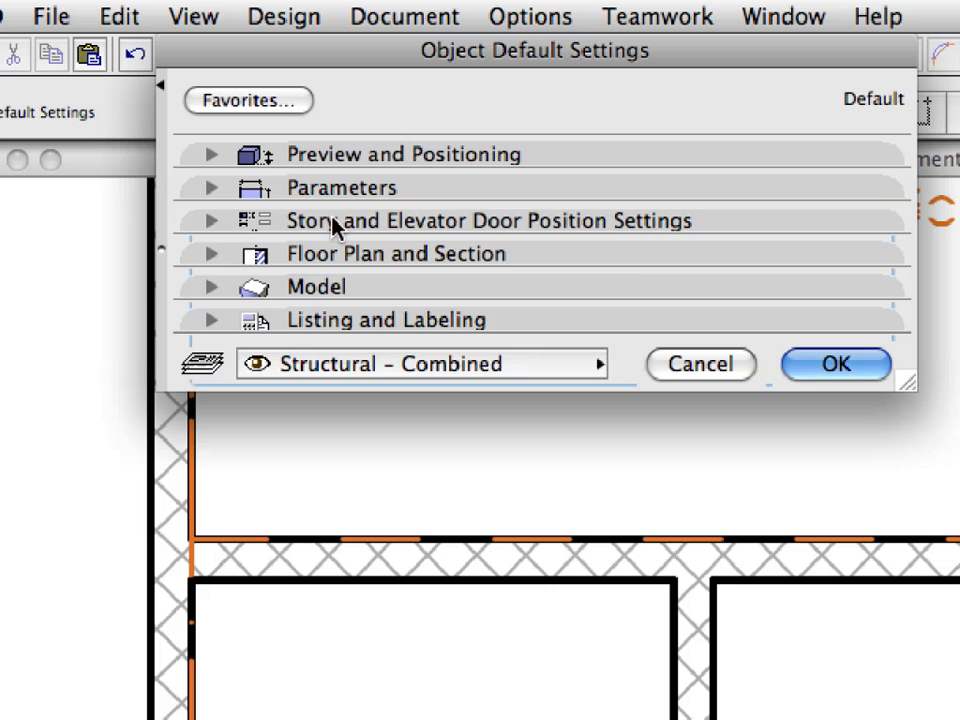
# - Review the elevator's Story and Elevator Door Position Settings and check the Show on Stories option of its floor plan display
pyautogui.click(335, 222)
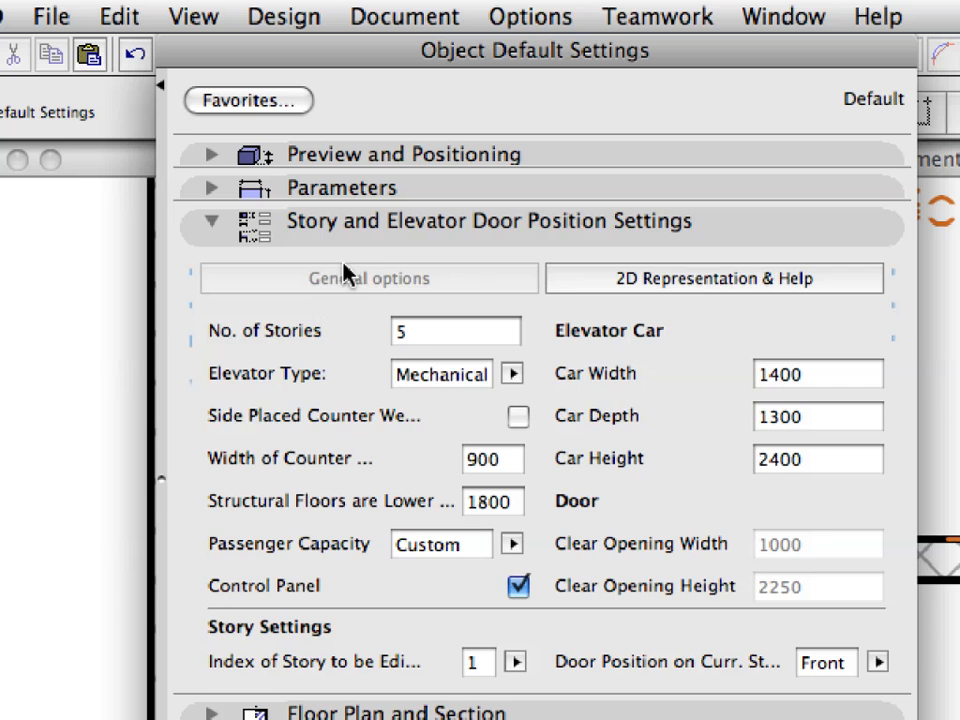
pyautogui.click(370, 236)
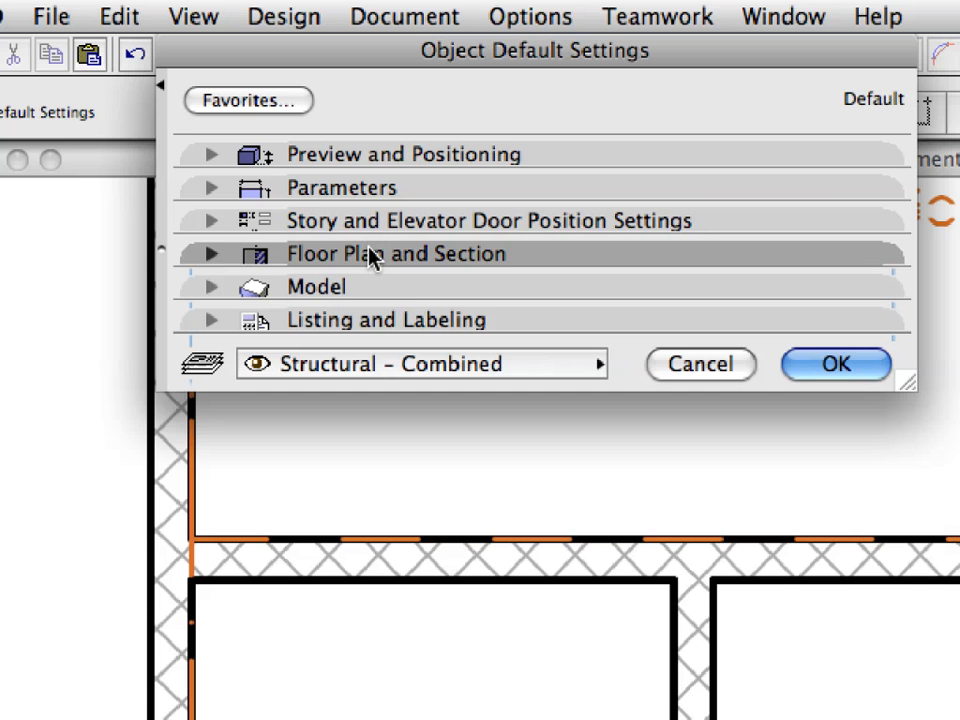
pyautogui.click(370, 256)
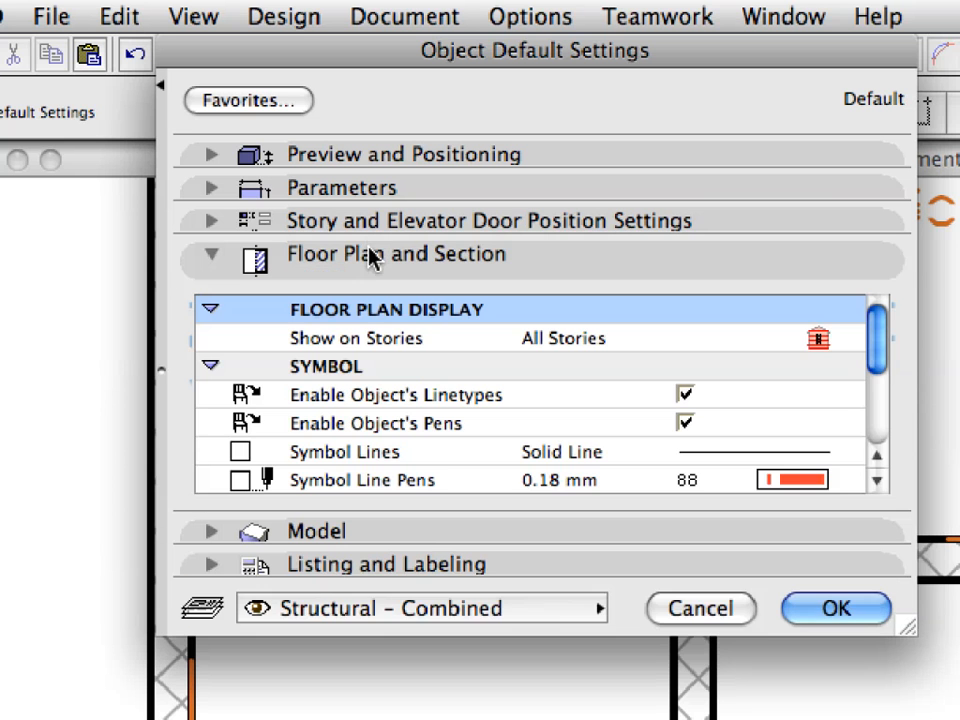
pyautogui.click(376, 340)
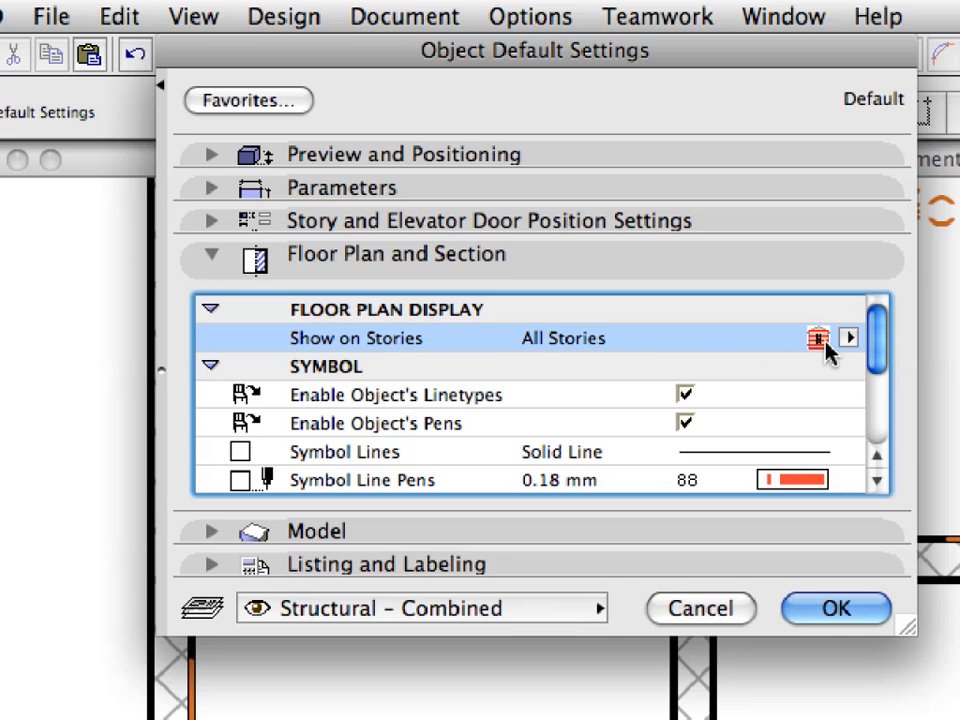